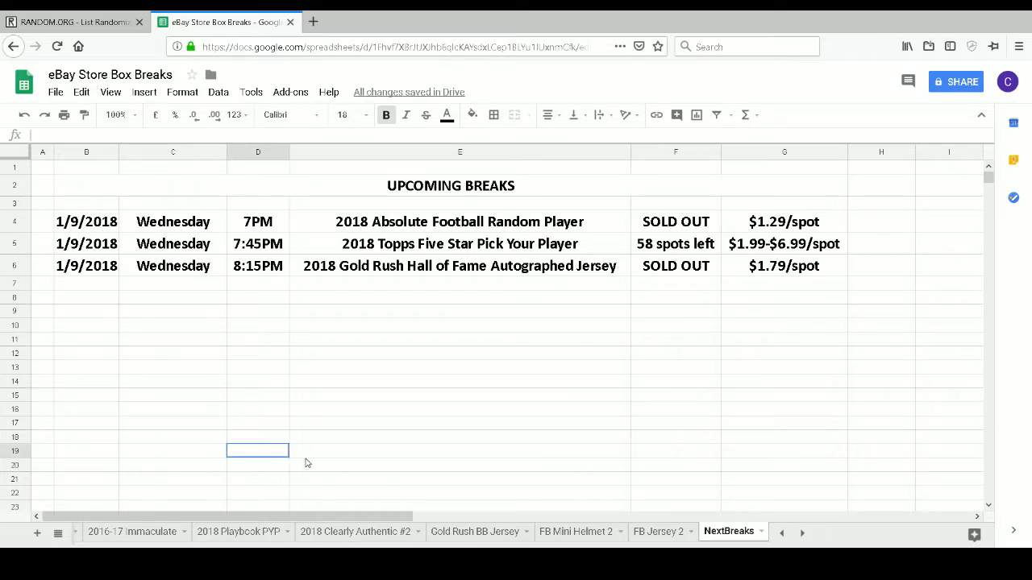
click(575, 532)
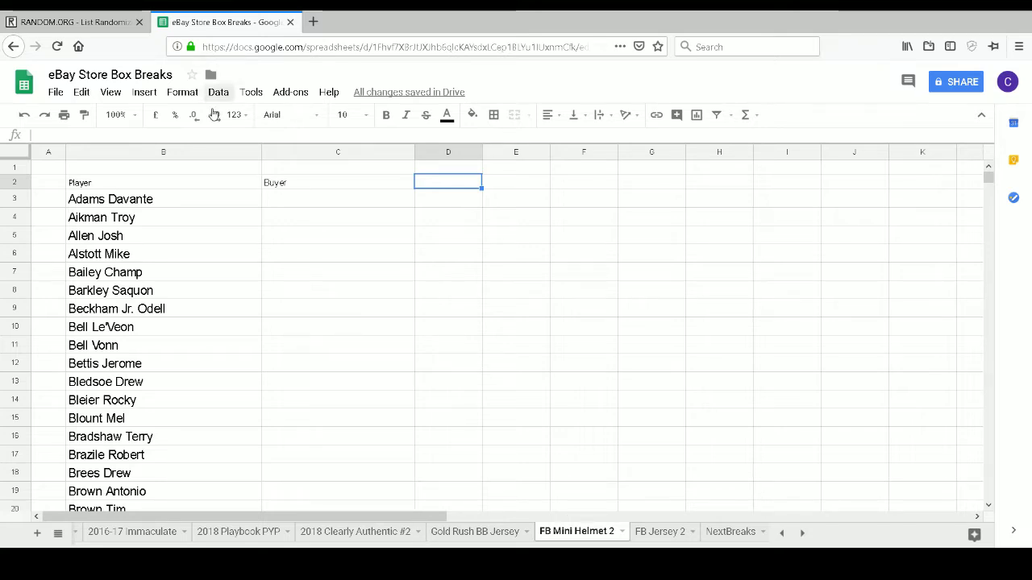
click(717, 532)
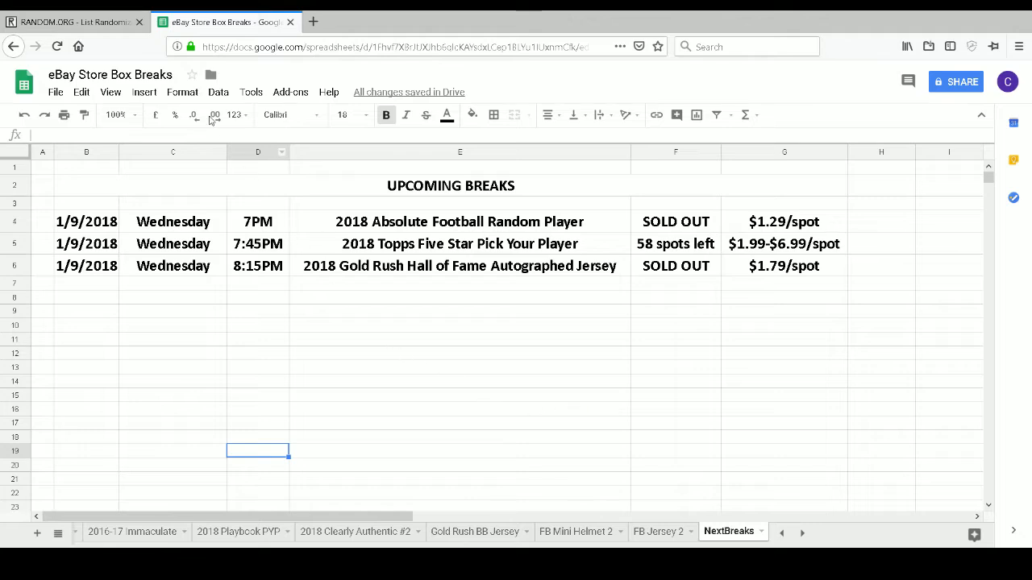
- Switch to the RANDOM.ORG List Randomizer, check the entered list through to its end, and randomize it once
click(108, 27)
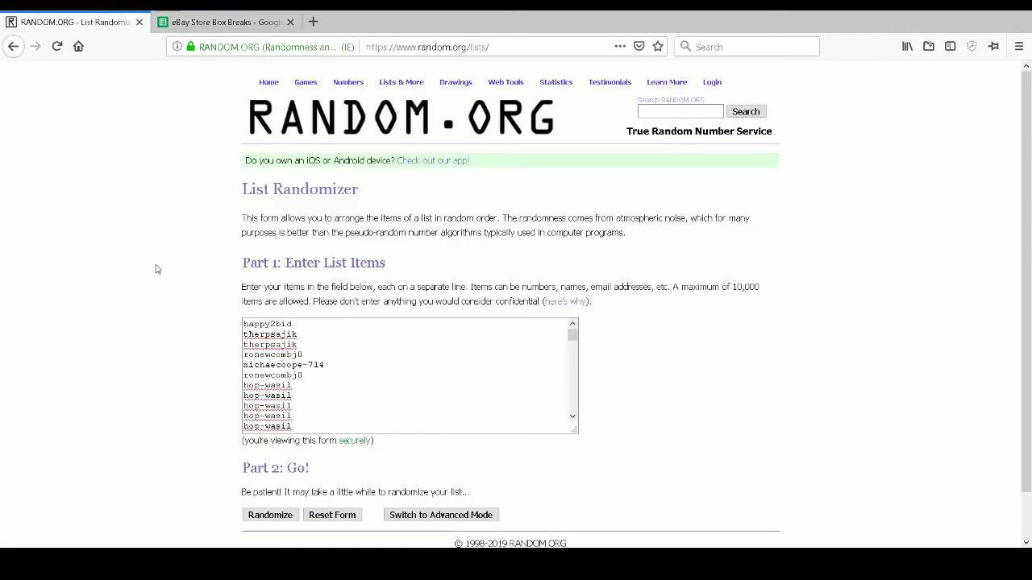
scroll(169, 264, down, 2)
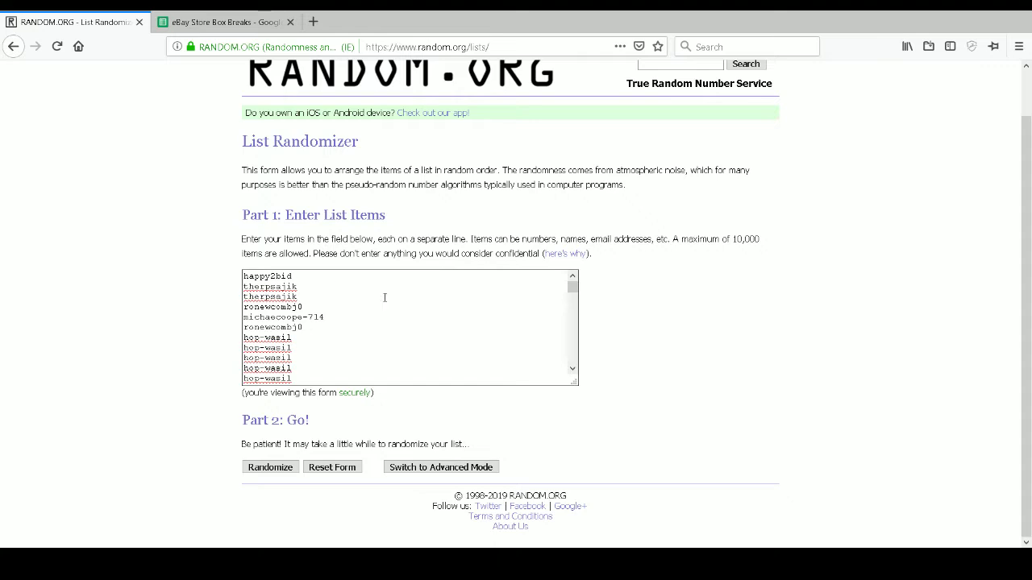
drag(572, 287, 577, 368)
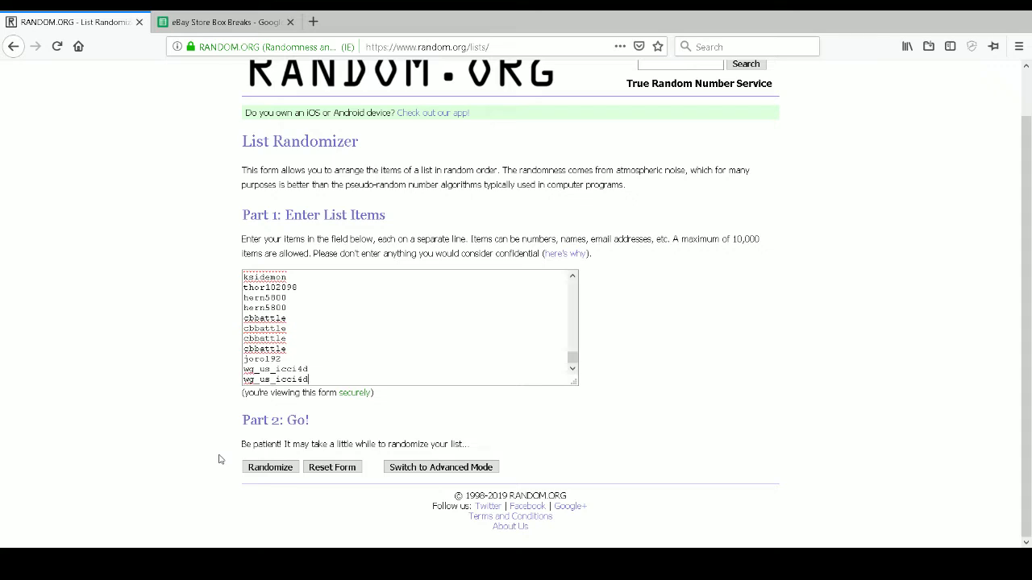
click(271, 467)
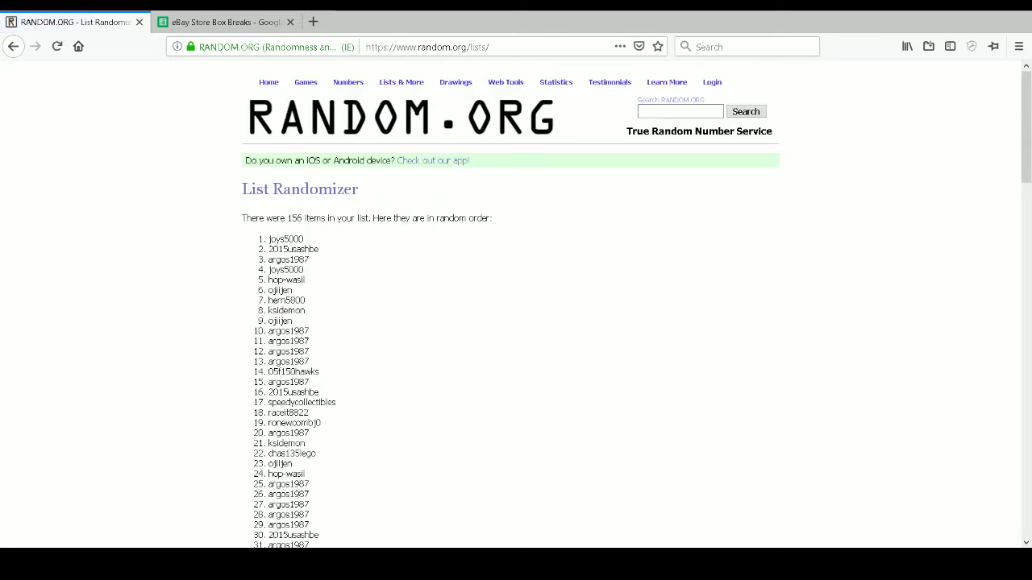
- Randomize the buyer list four more times, for five randomizations in total
drag(1027, 147, 1006, 480)
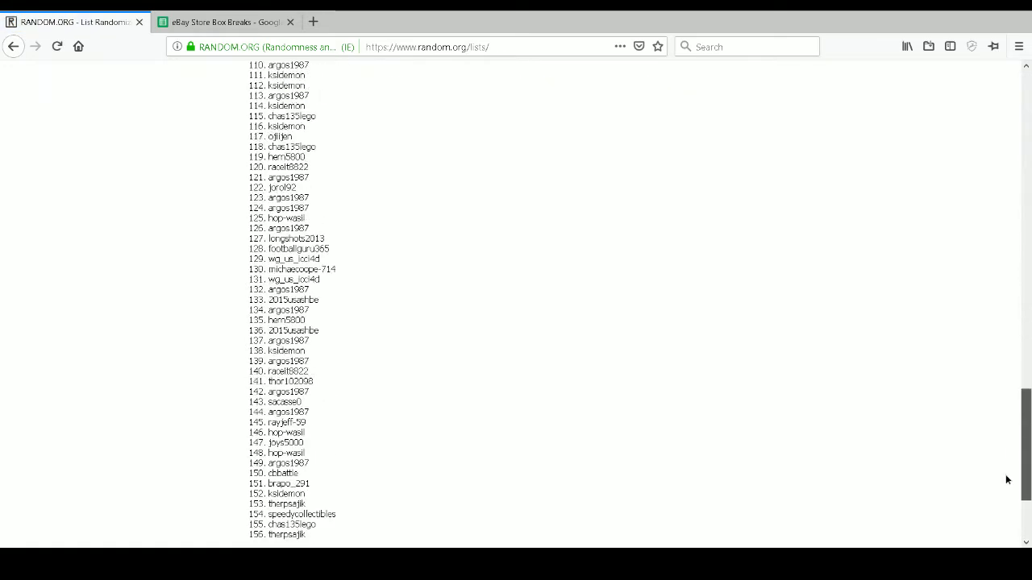
scroll(1005, 480, down, 3)
click(262, 468)
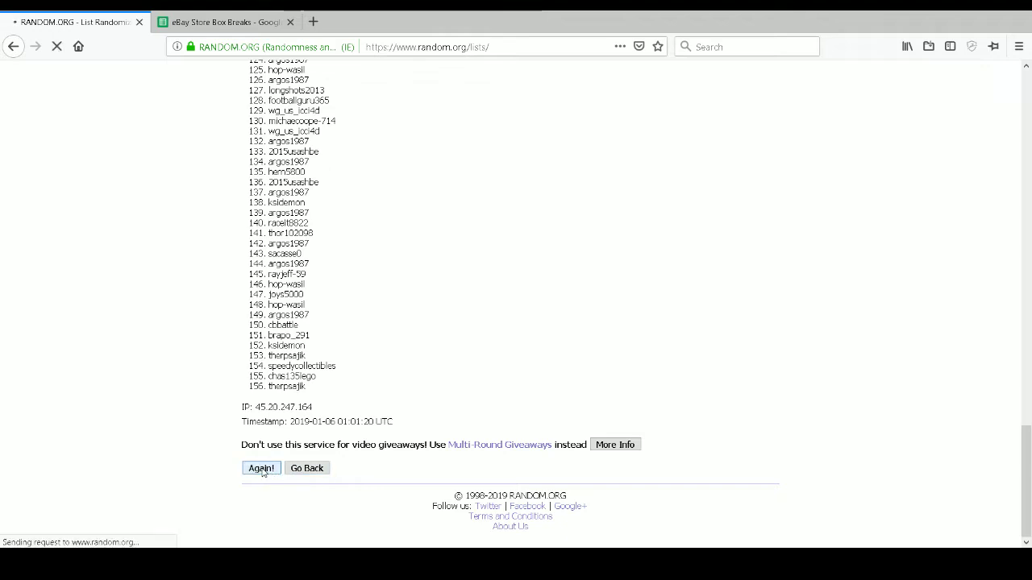
drag(1026, 113, 993, 473)
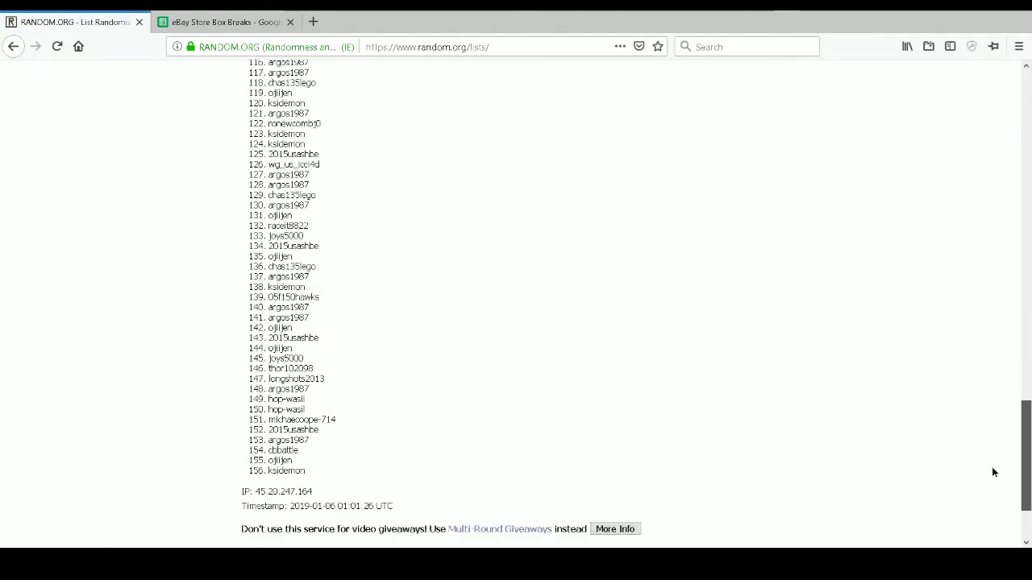
scroll(993, 472, down, 3)
click(261, 467)
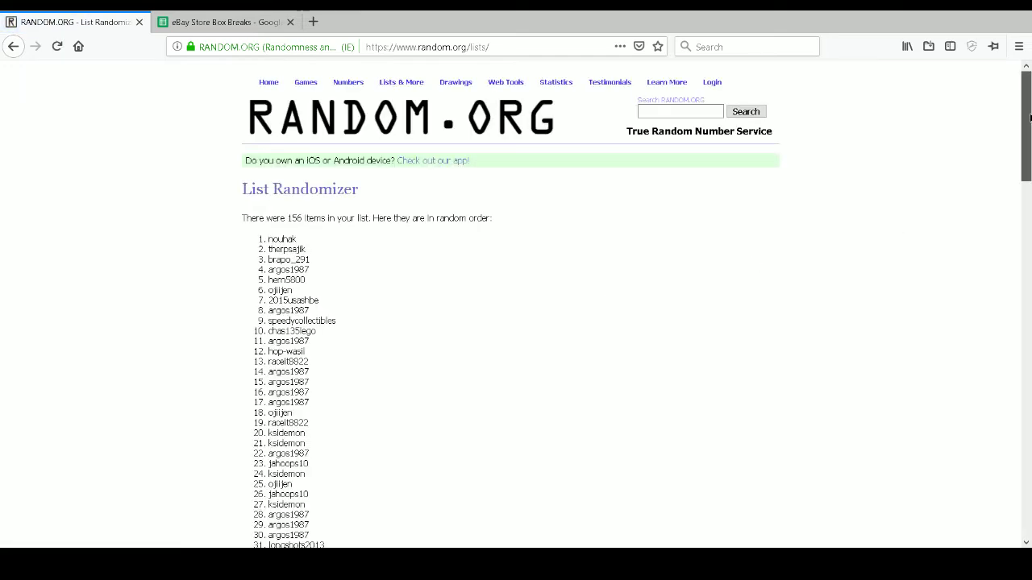
drag(1026, 117, 1013, 507)
click(258, 469)
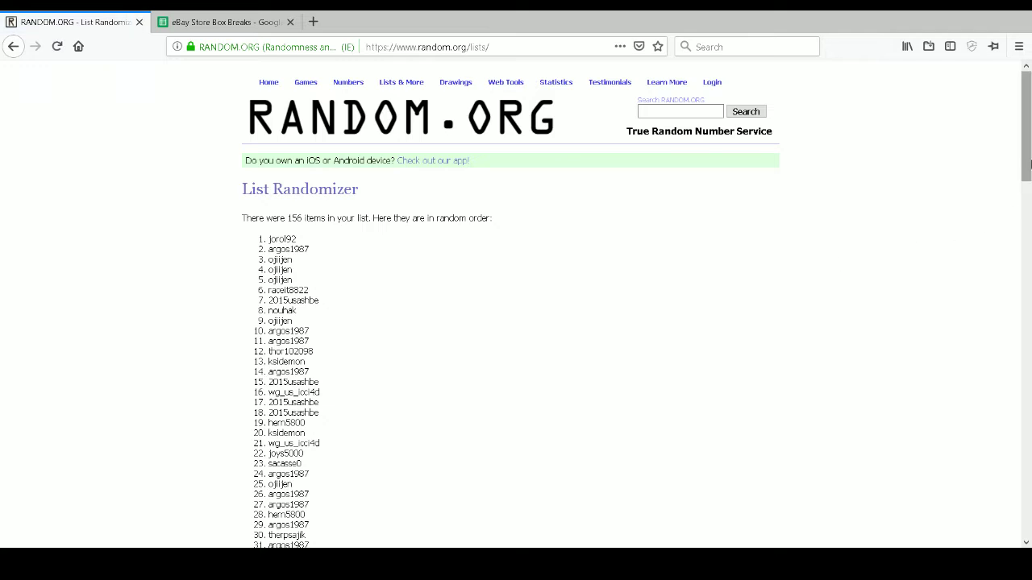
drag(1028, 165, 1023, 521)
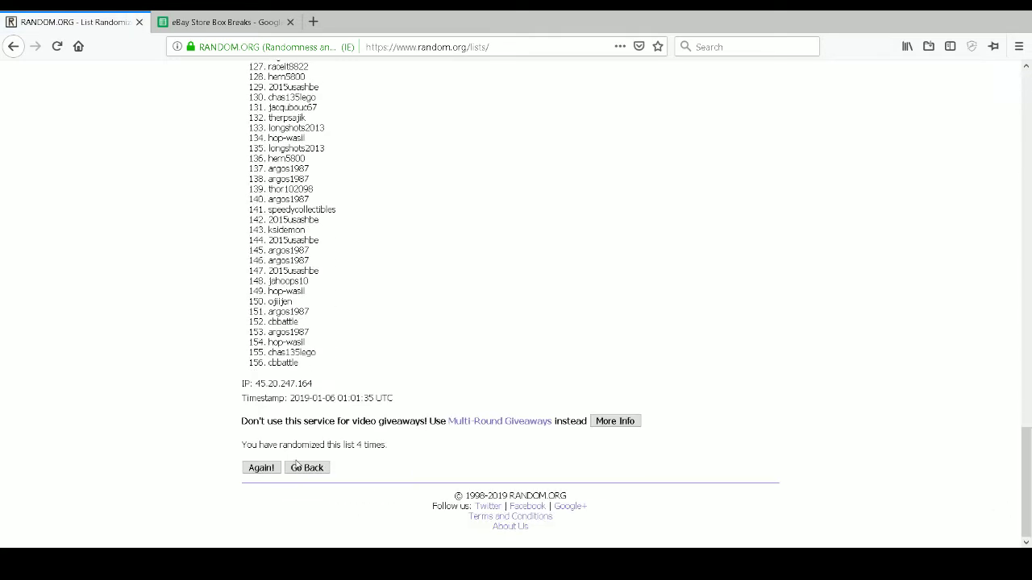
click(261, 468)
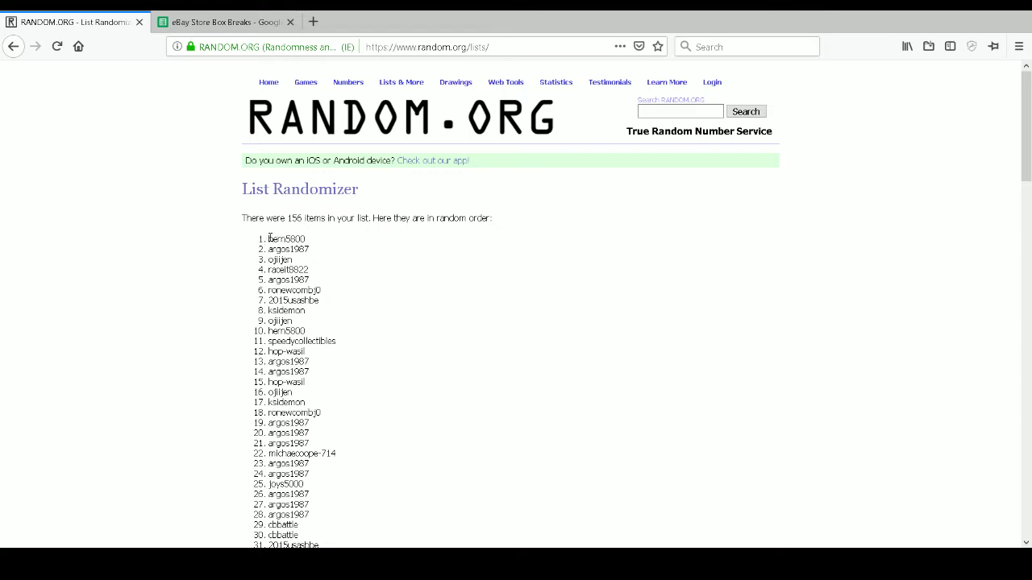
- Copy the full randomized list of buyers and paste it into the Buyer column of the FB Mini Helmet 2 sheet, starting at C3
drag(269, 238, 337, 370)
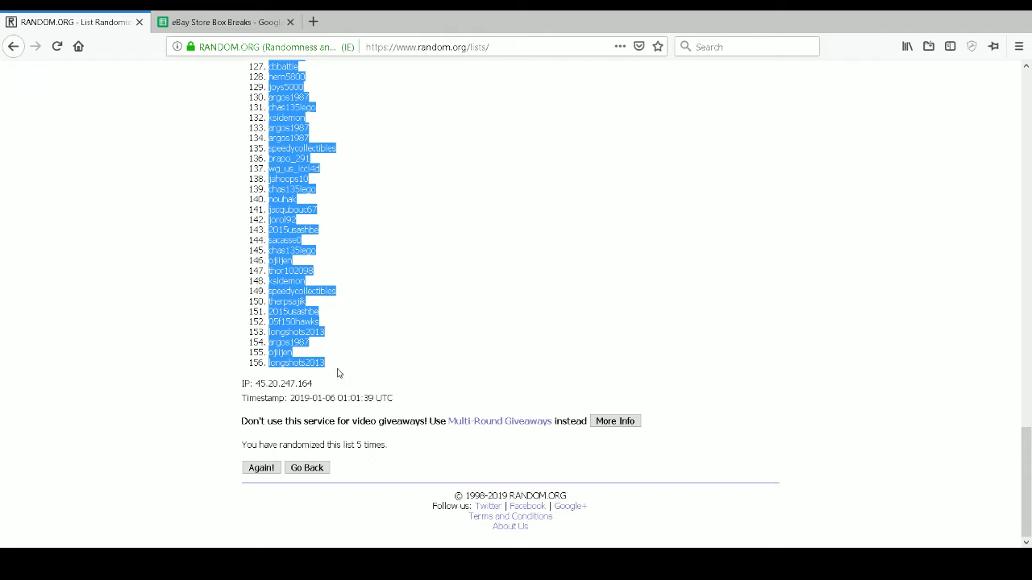
click(228, 22)
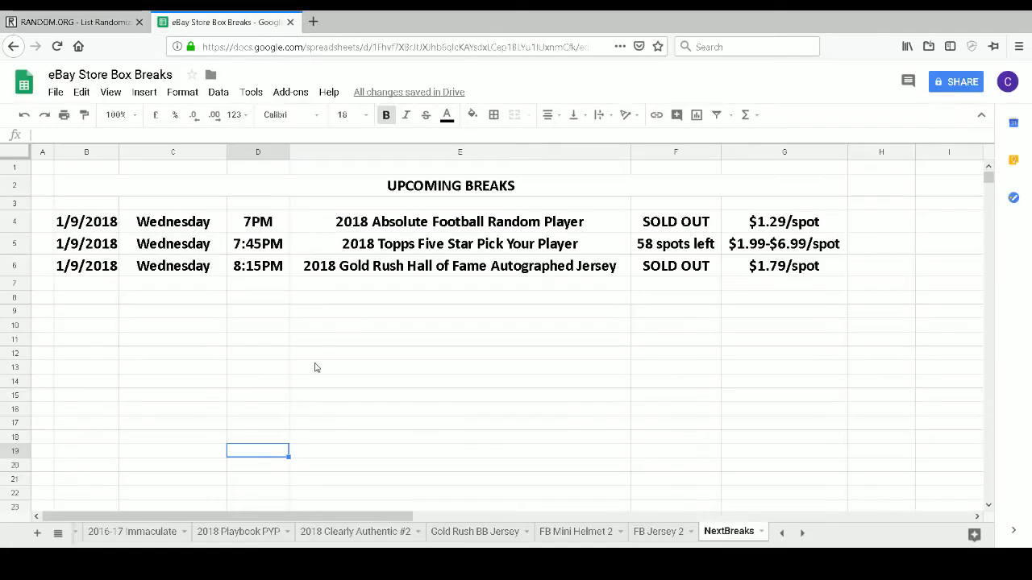
click(564, 533)
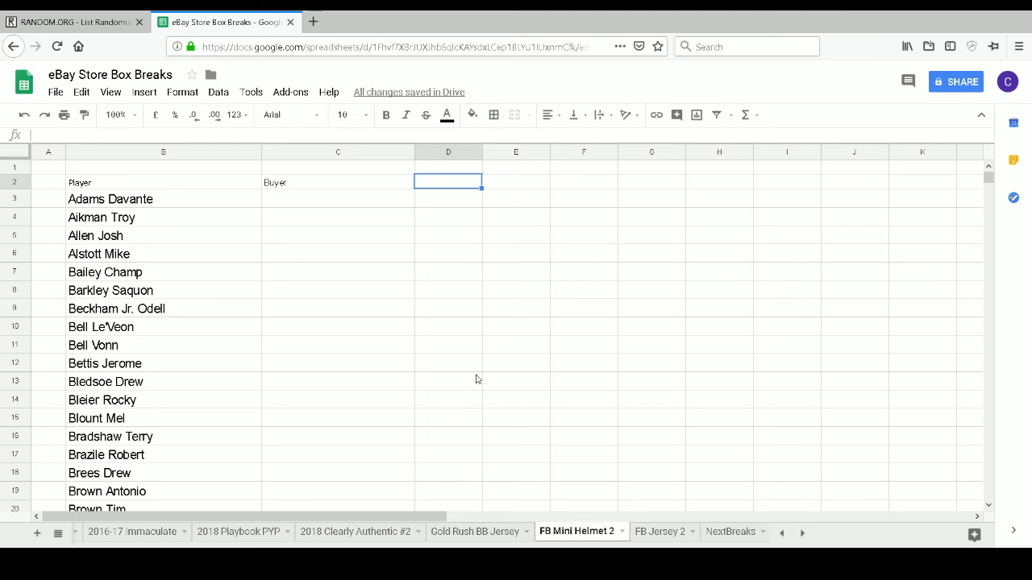
click(303, 202)
key(ctrl+v)
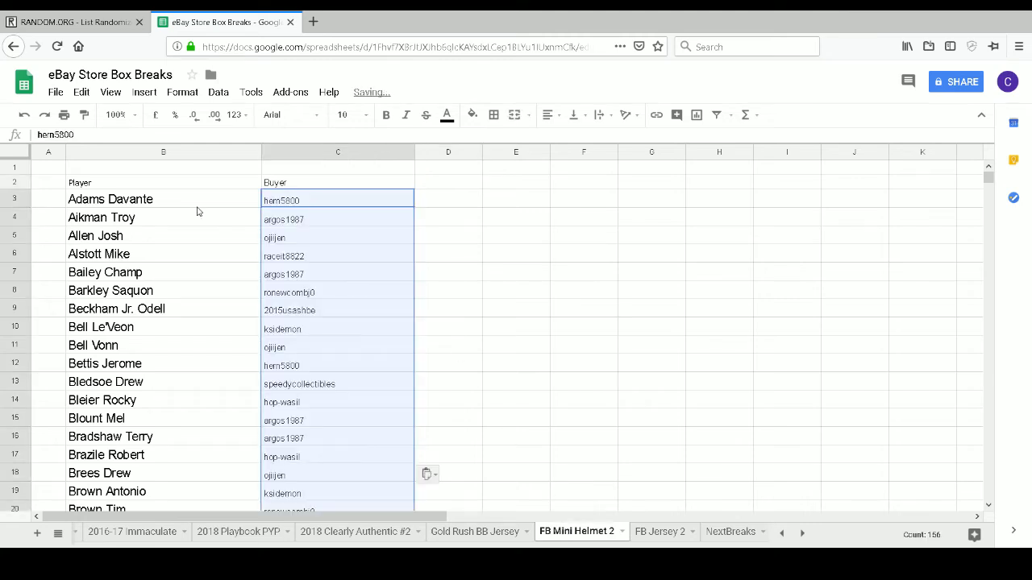
- Widen the empty columns E and F on the FB Mini Helmet 2 sheet
click(154, 187)
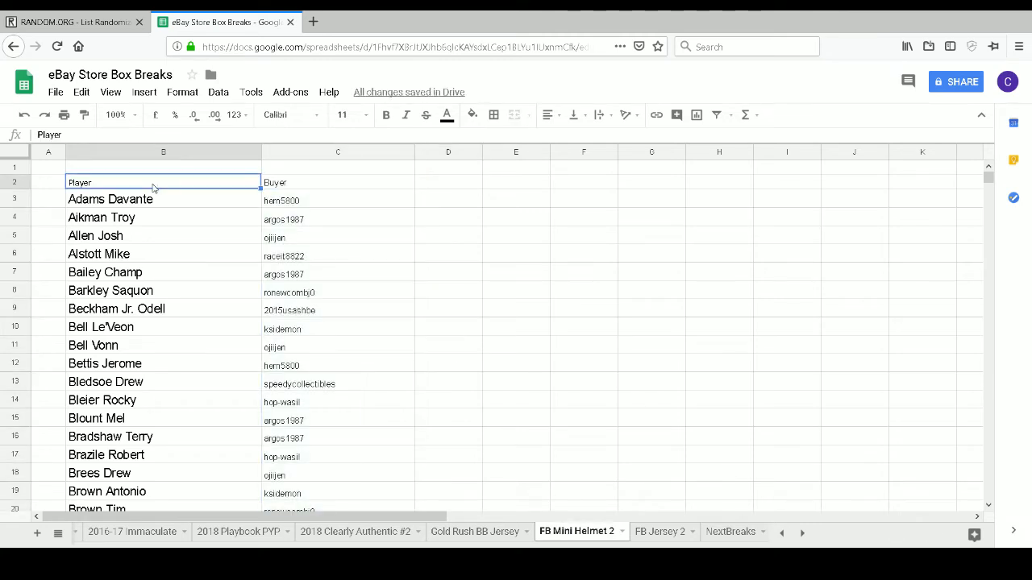
drag(549, 152, 603, 152)
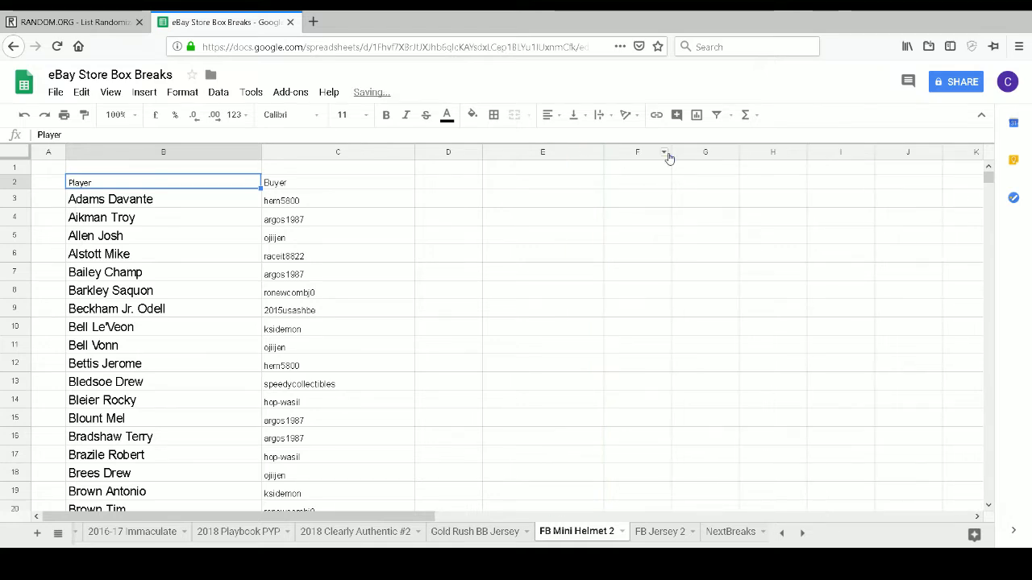
drag(669, 152, 723, 151)
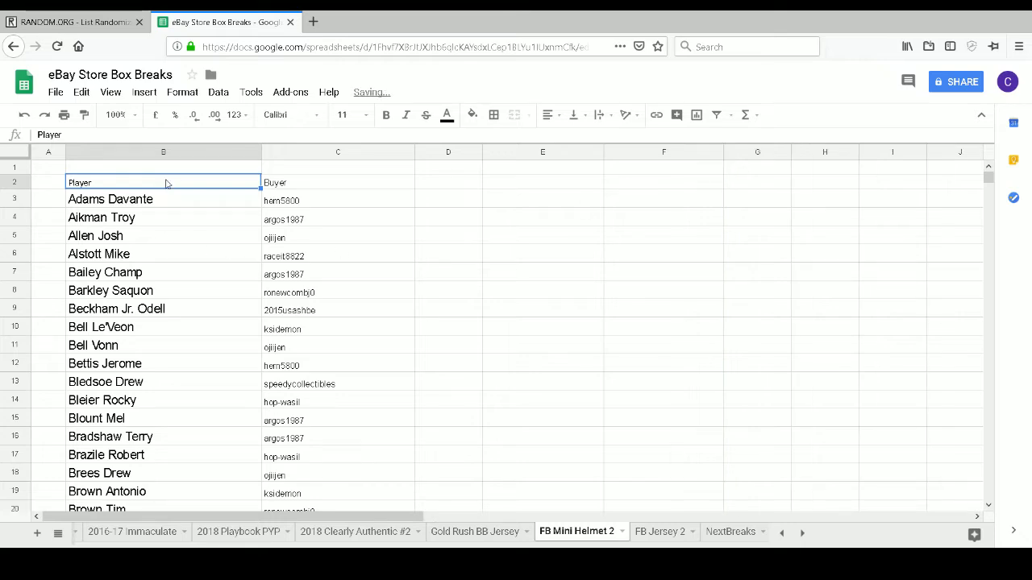
- Copy the Player and Buyer table in B2:C158, headers included, and paste the duplicate starting at E2
key(shift+Right)
key(shift+Page_Down)
key(shift+Page_Down)
key(shift+Page_Down)
key(shift+Page_Down)
key(shift+Page_Down)
key(shift+Page_Down)
key(shift+Page_Down)
key(shift+Page_Down)
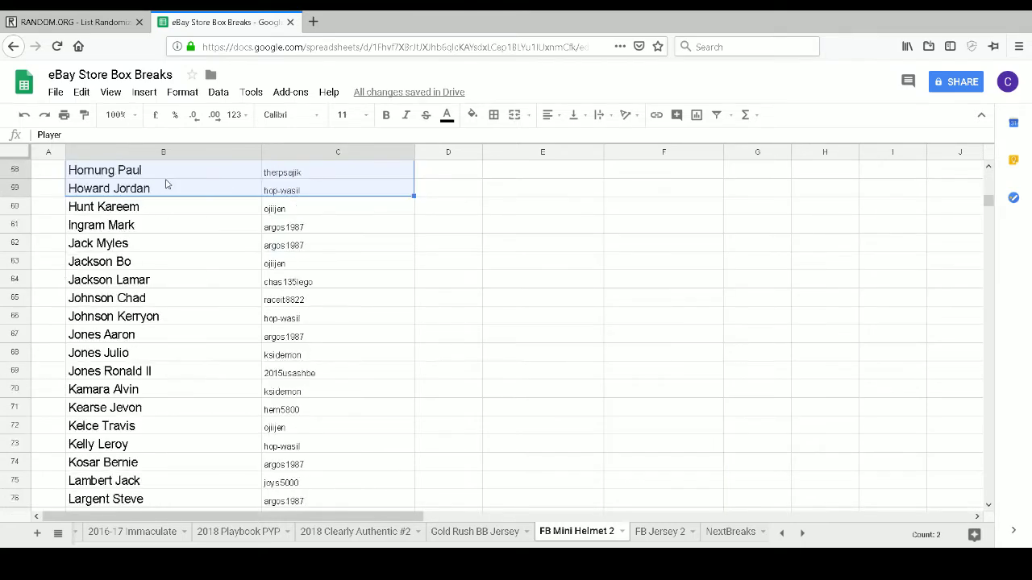
key(shift+Down)
key(shift+Down)
key(shift+Down)
key(shift+Down)
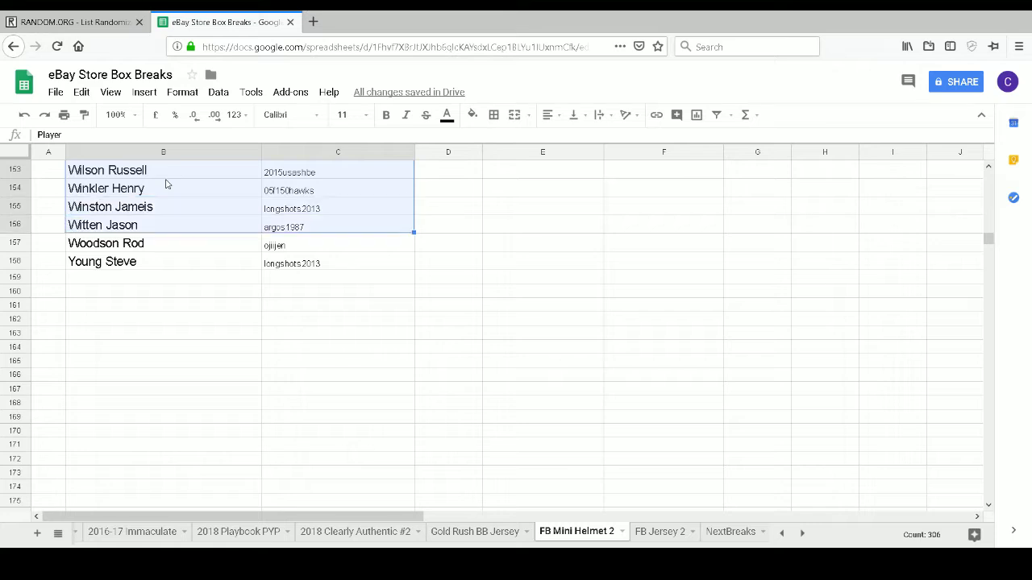
key(ctrl+c)
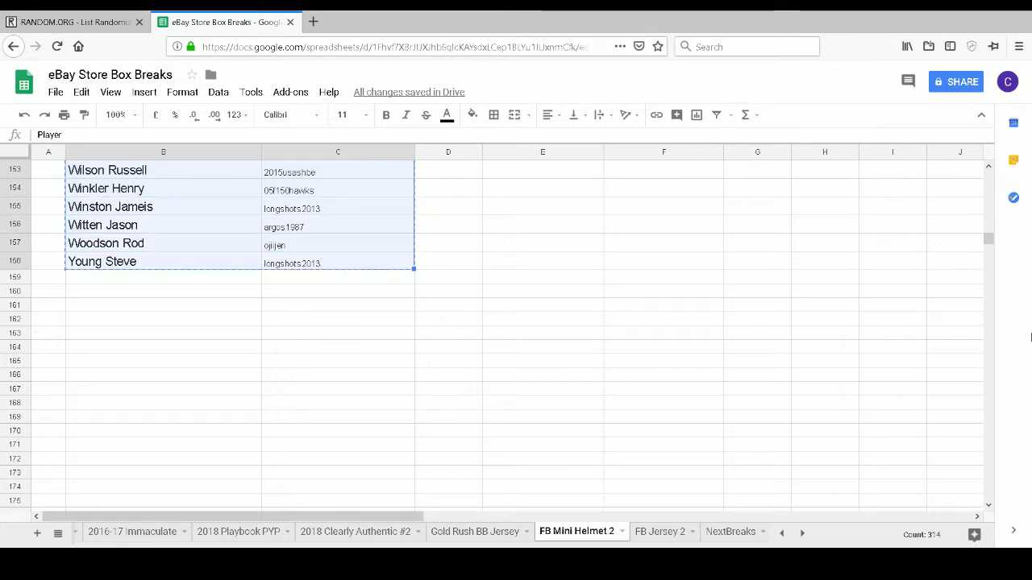
drag(988, 239, 989, 177)
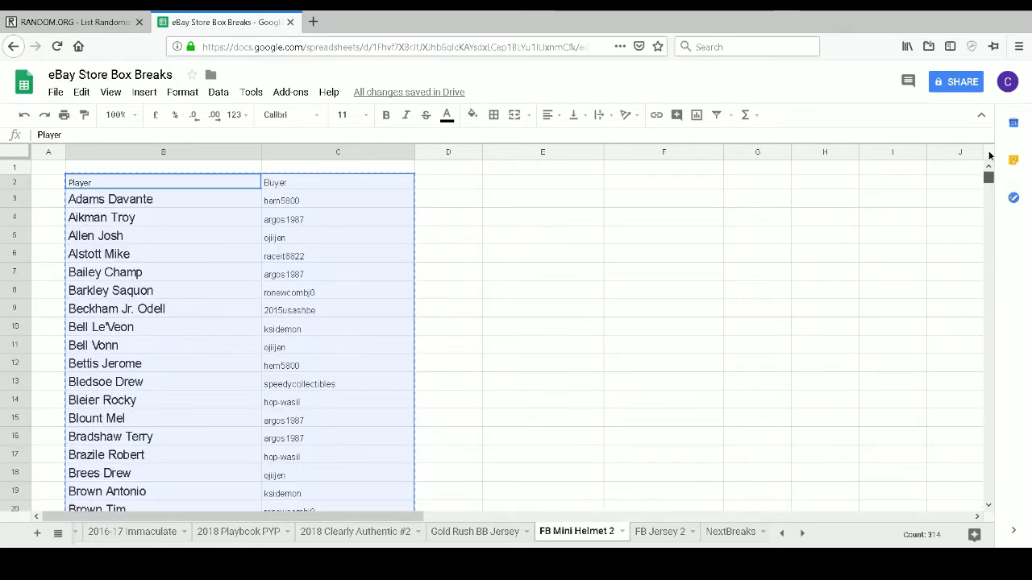
click(536, 182)
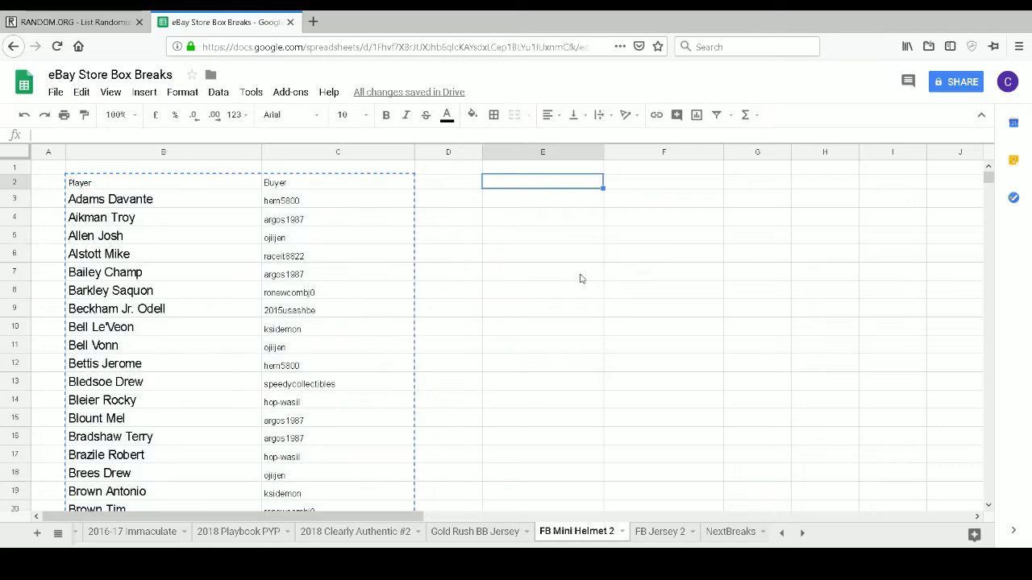
key(ctrl+v)
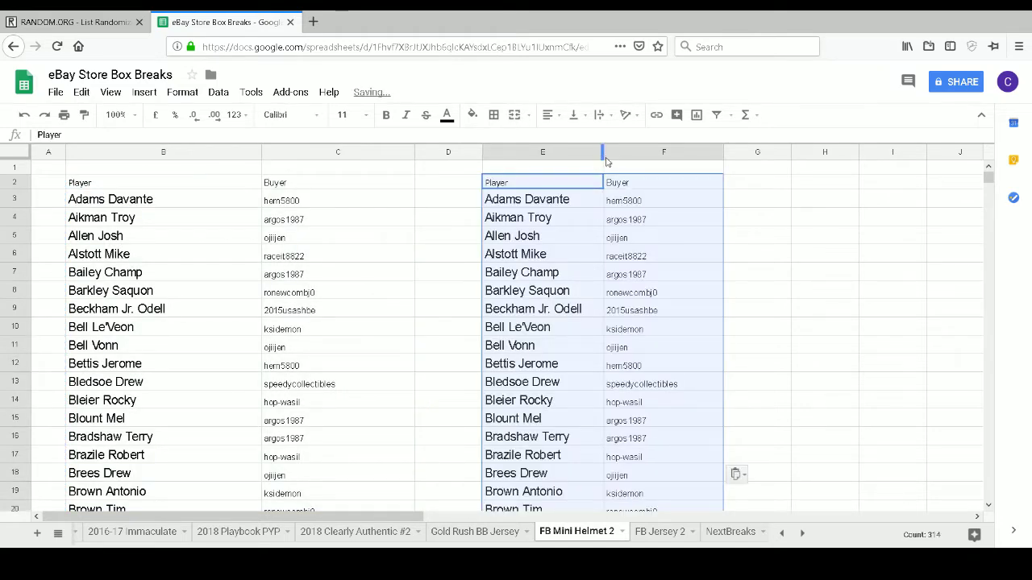
- Widen columns E and F a little more to give the duplicated player and buyer entries extra room
key(Down)
drag(604, 151, 640, 152)
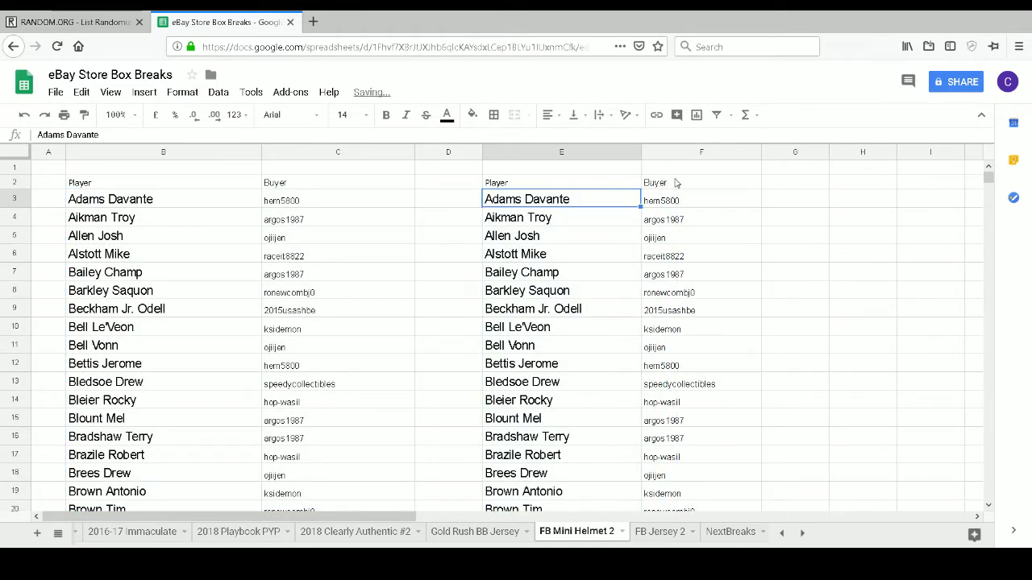
drag(762, 153, 778, 154)
- Sort the duplicated range E3:F158, without its header row, by the buyer column F from A to Z
key(shift+Right)
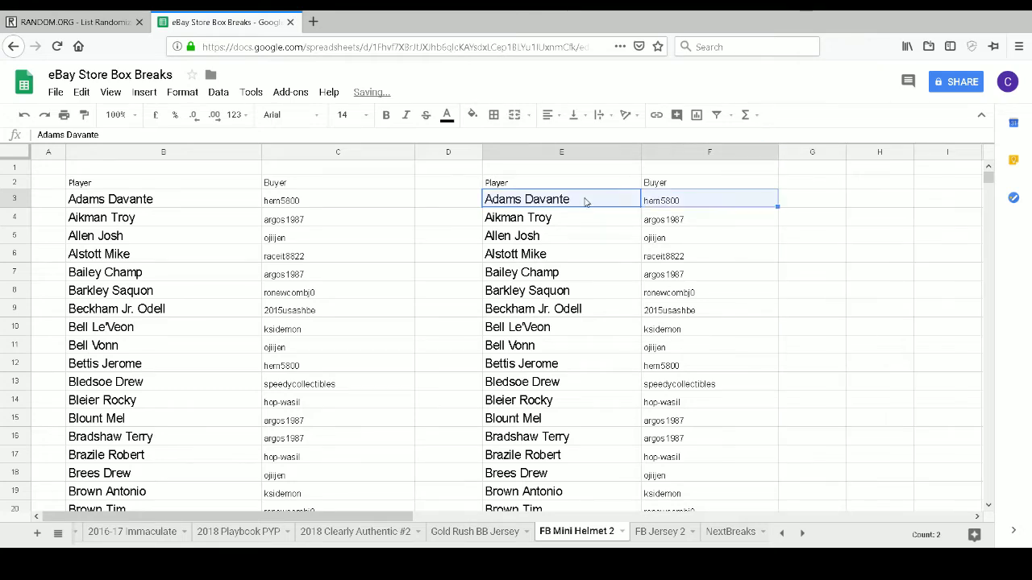
key(ctrl+shift+Down)
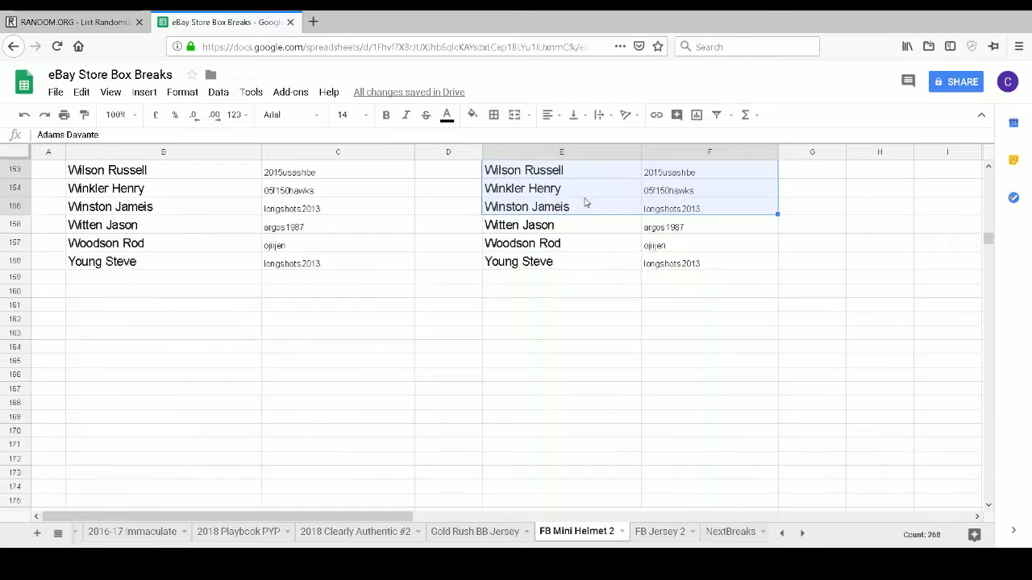
key(shift+Page_Up)
key(shift+Down)
key(shift+Down)
key(shift+Down)
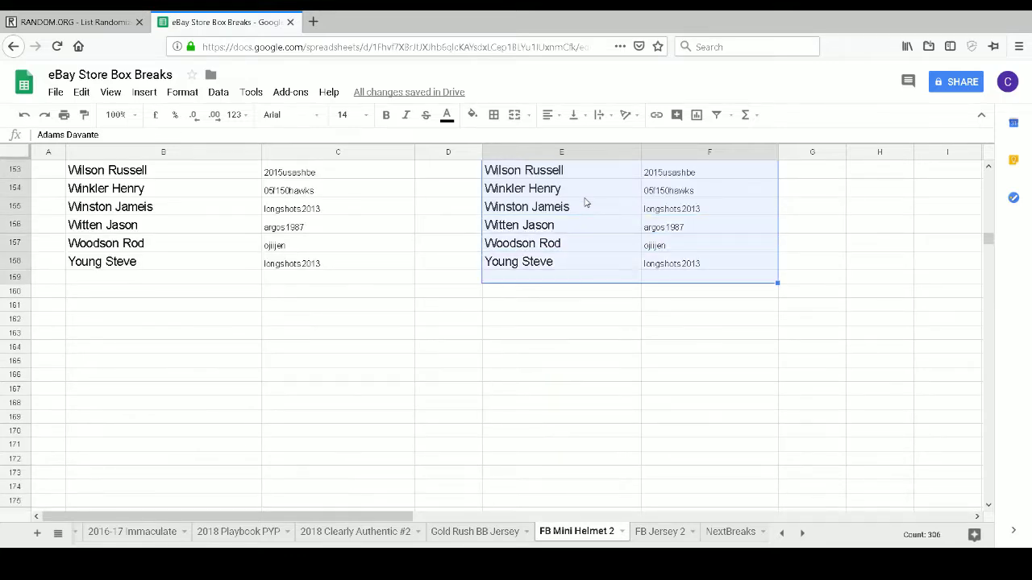
click(218, 92)
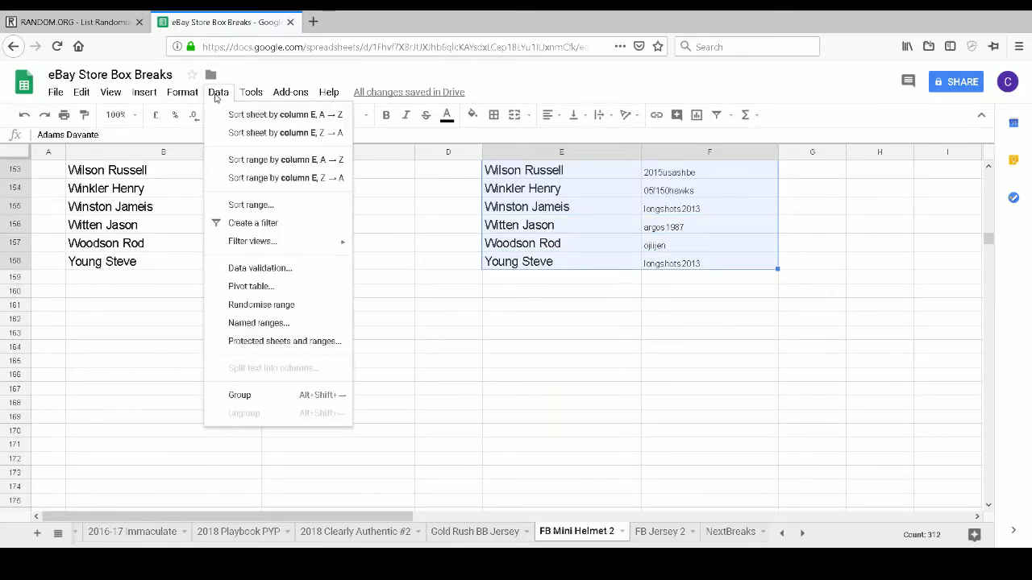
click(269, 208)
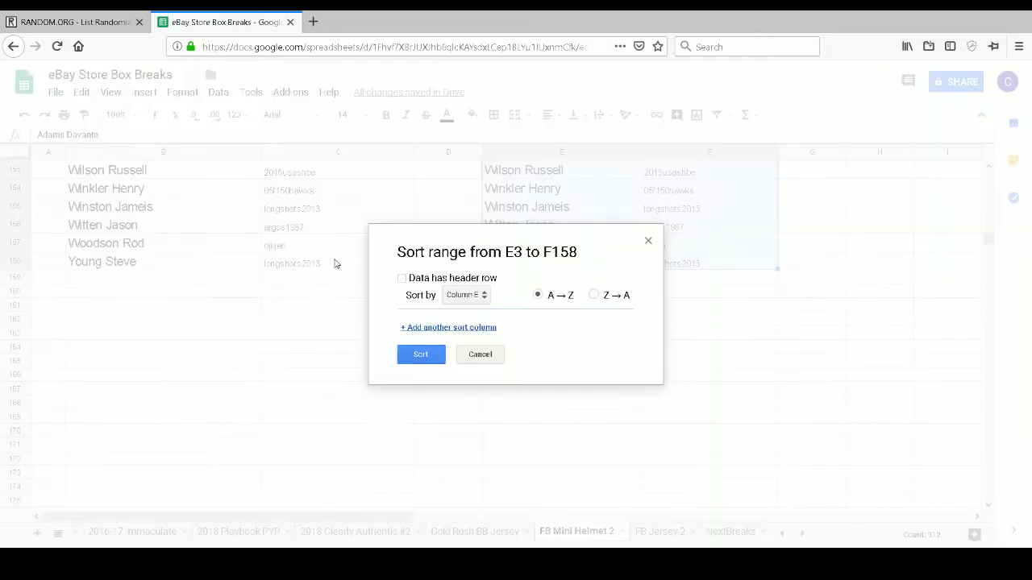
click(485, 299)
click(480, 314)
click(423, 355)
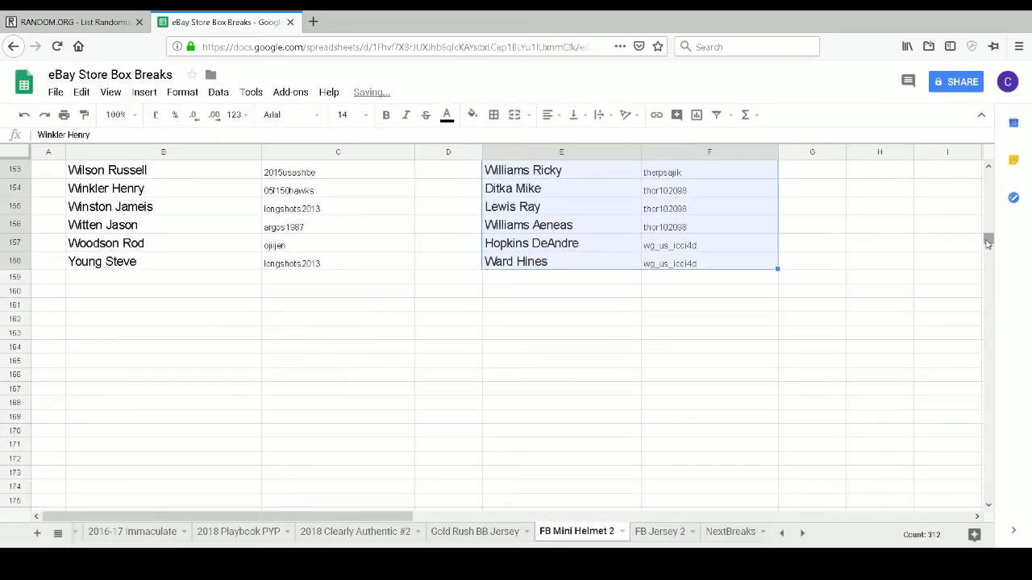
drag(988, 242, 992, 161)
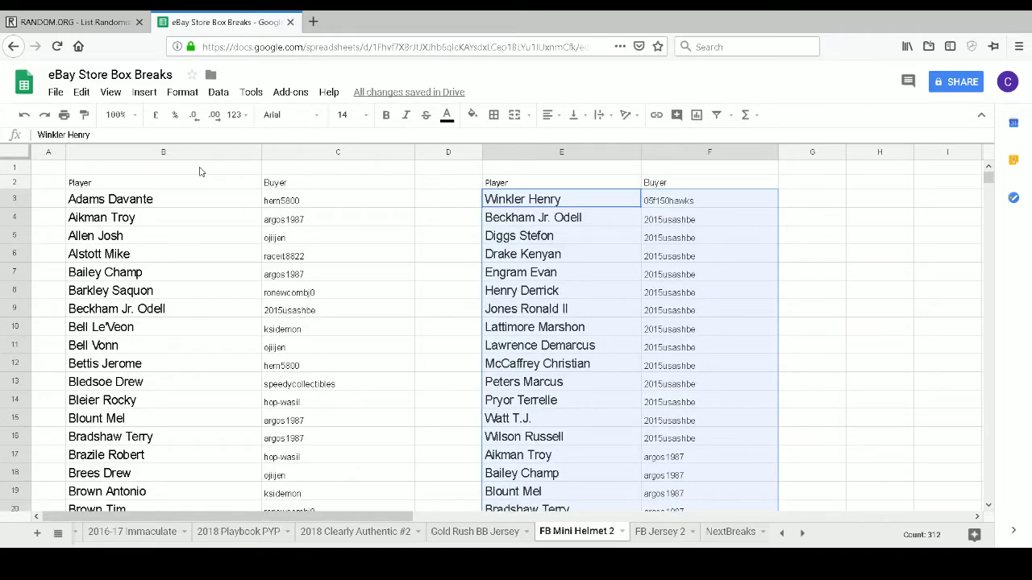
- Format all cells of the FB Mini Helmet 2 sheet in bold at font size 14
click(21, 158)
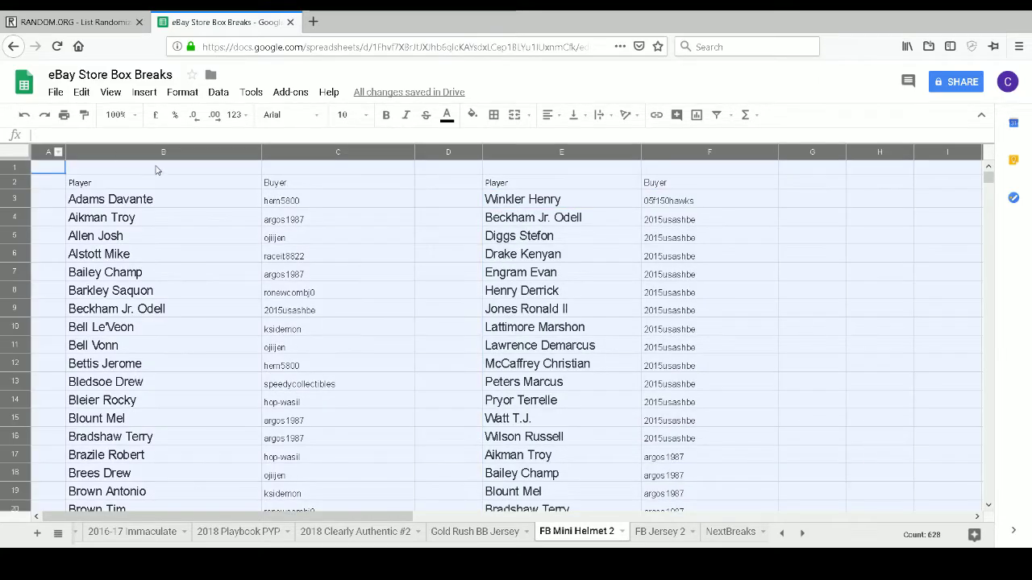
click(361, 115)
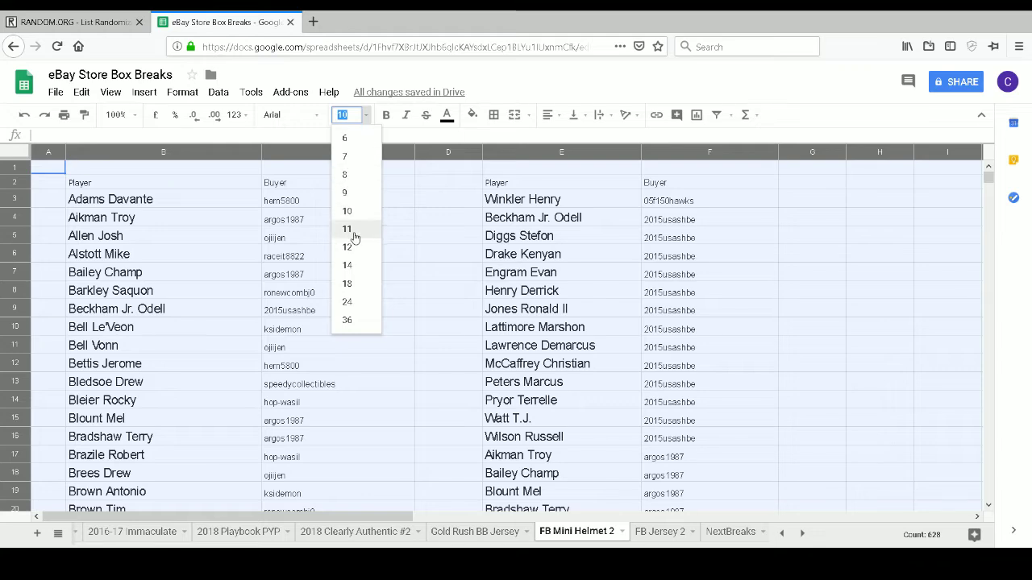
click(348, 266)
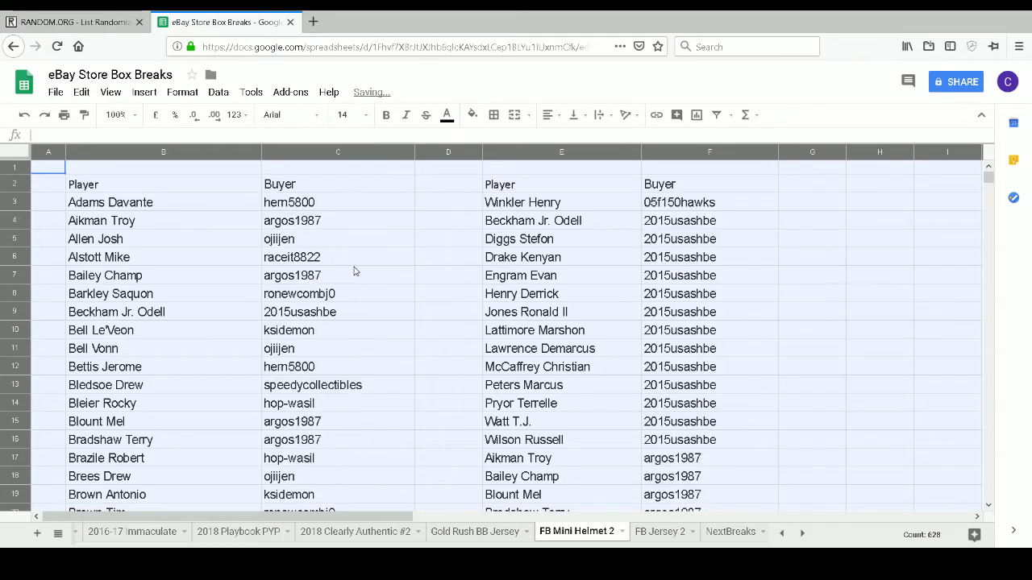
click(385, 117)
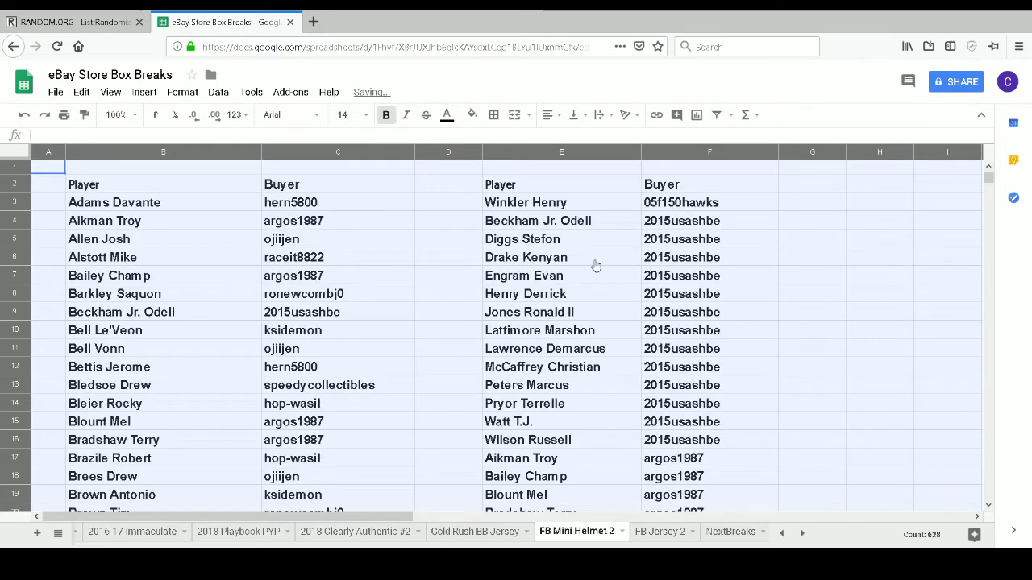
click(808, 211)
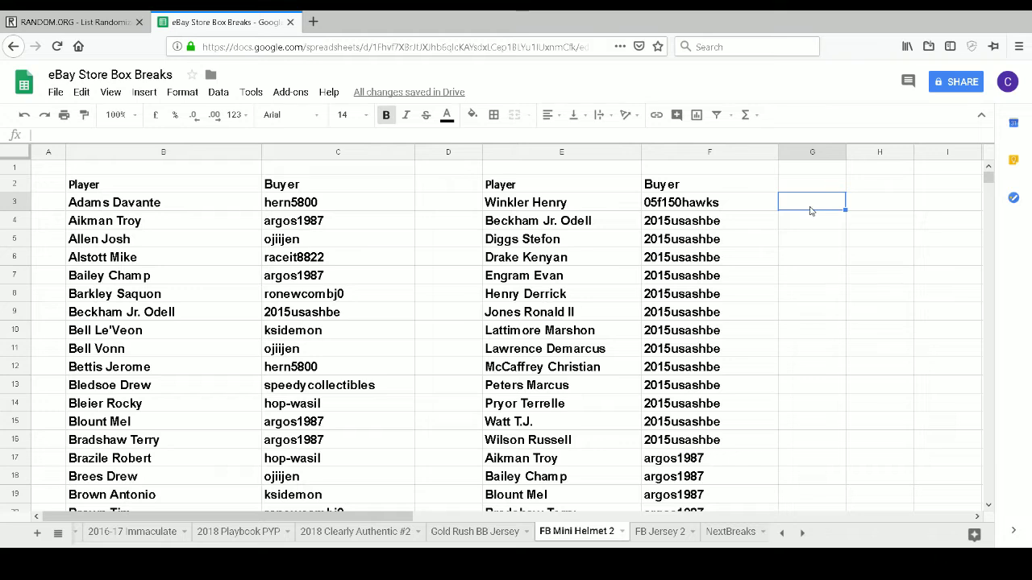
- Read through the buyer-sorted list in columns E and F from row 3 to about row 88, checking each buyer's players
scroll(805, 212, down, 1)
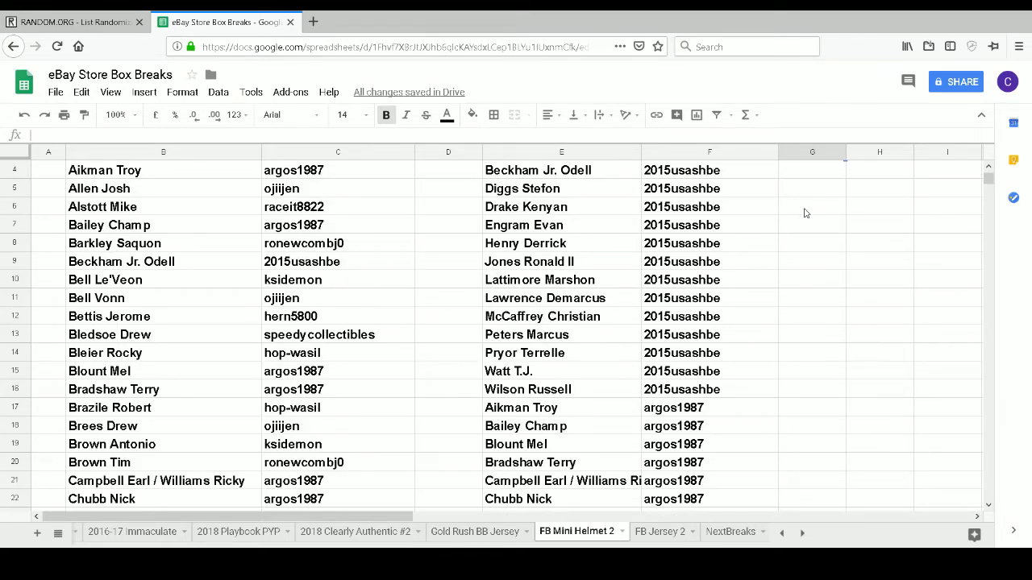
scroll(804, 213, down, 1)
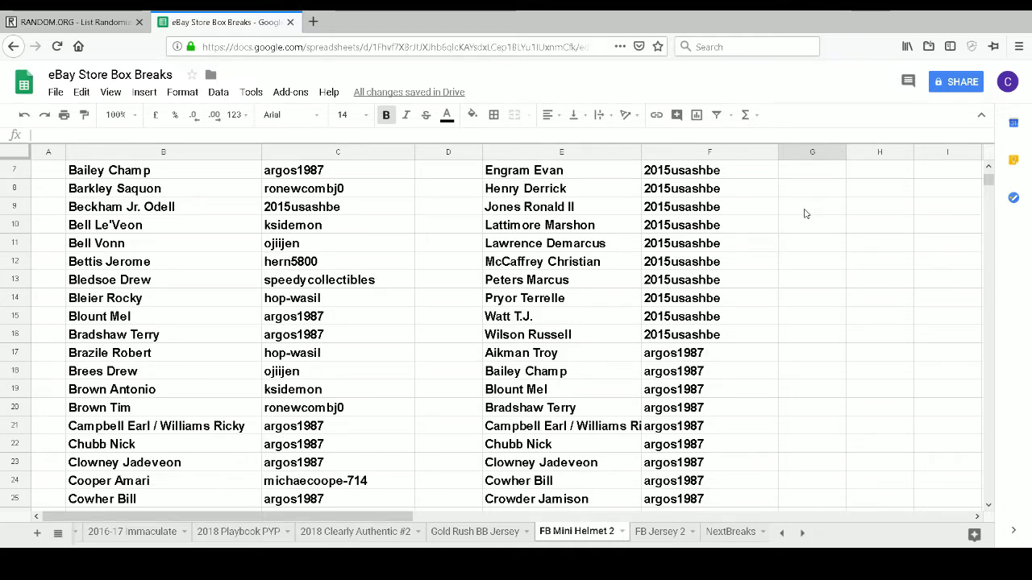
scroll(805, 213, down, 1)
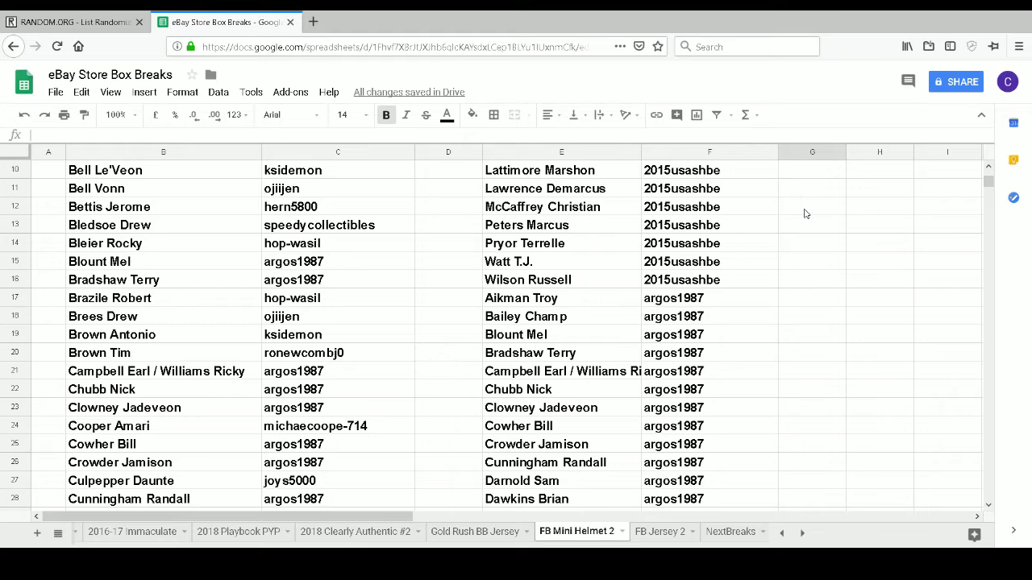
scroll(803, 213, down, 1)
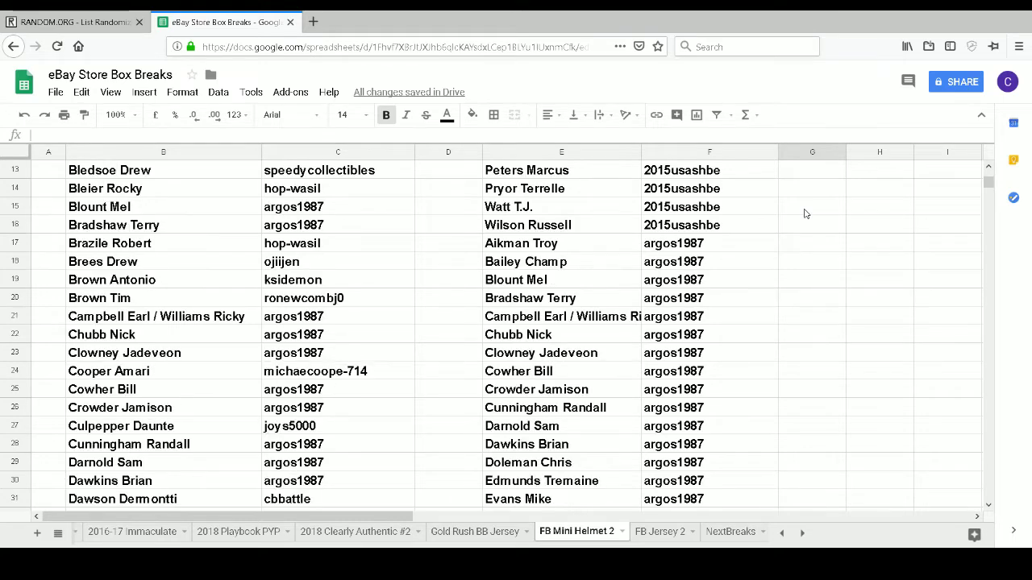
scroll(804, 214, down, 1)
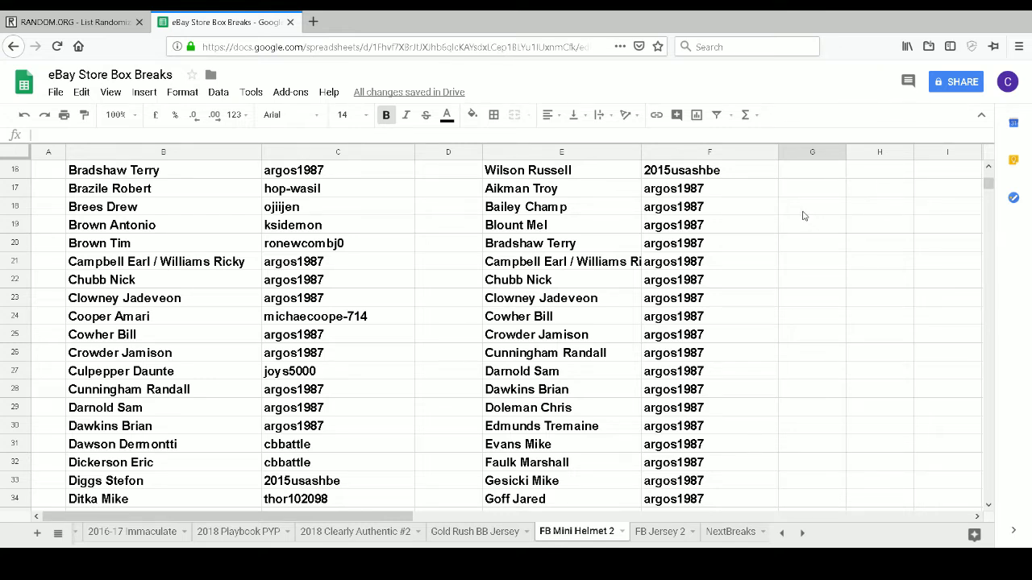
scroll(805, 216, down, 1)
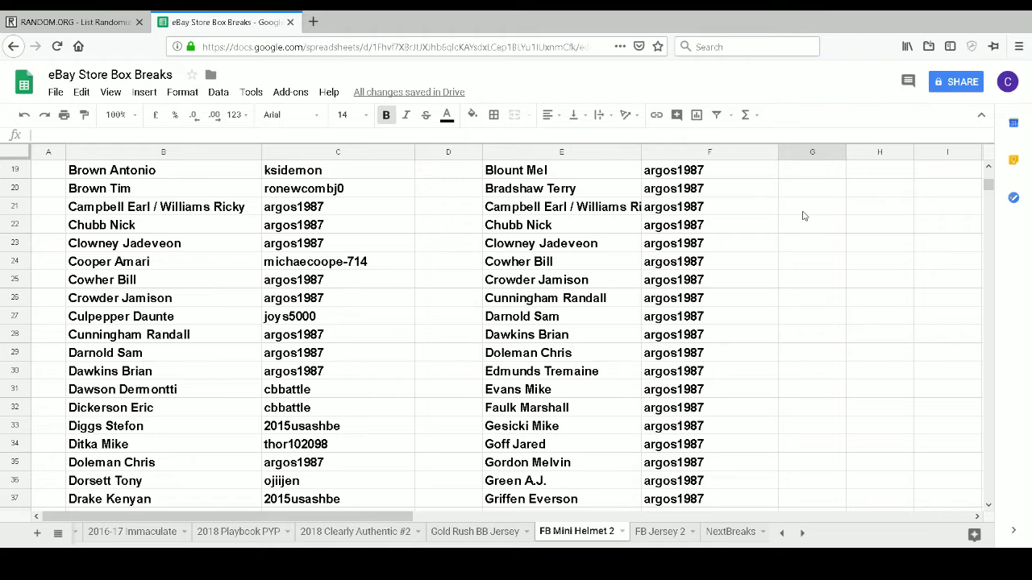
scroll(803, 215, down, 1)
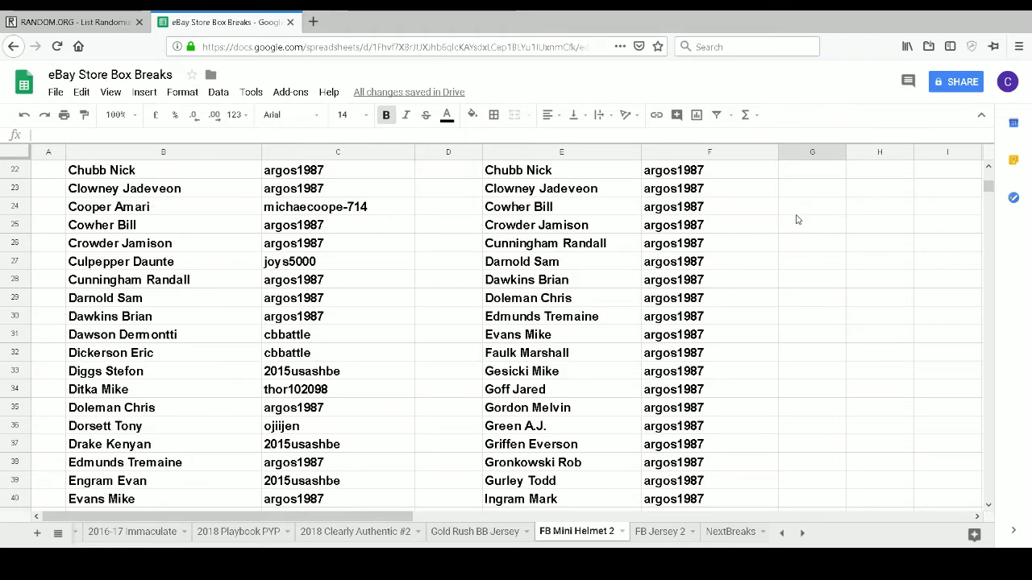
scroll(796, 220, down, 1)
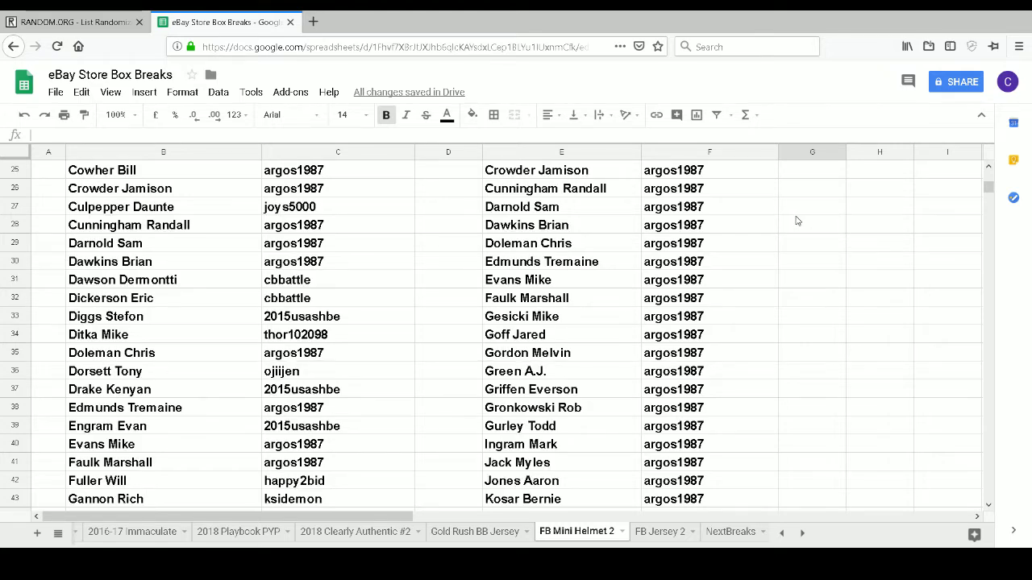
scroll(797, 220, down, 1)
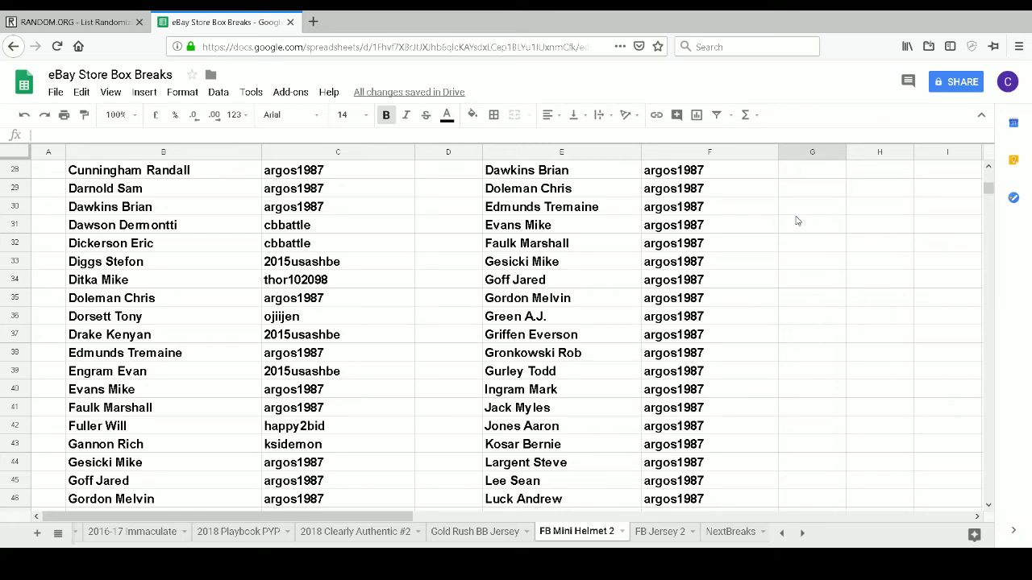
scroll(796, 220, down, 1)
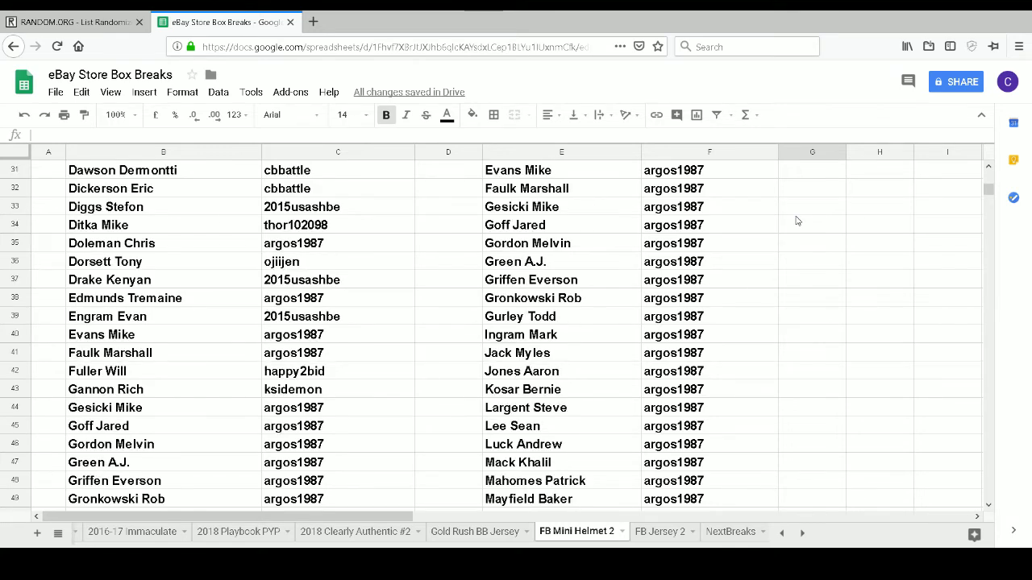
scroll(796, 220, down, 1)
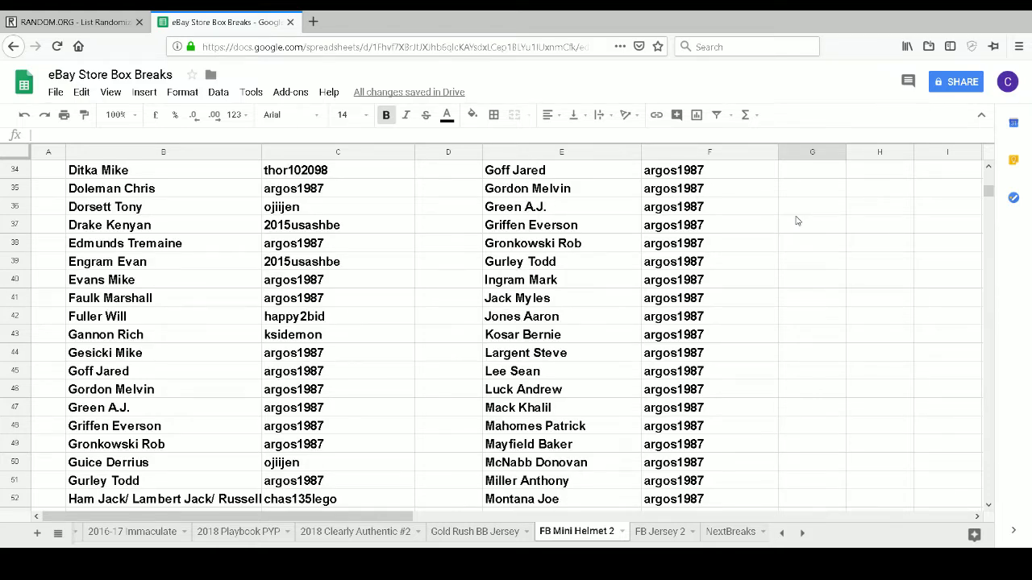
scroll(797, 220, down, 1)
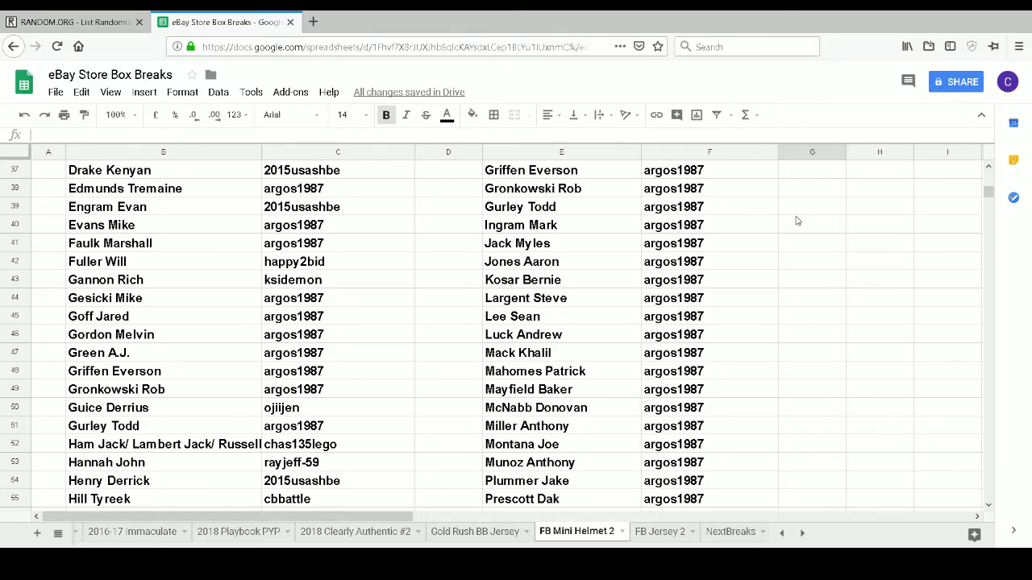
scroll(796, 220, down, 1)
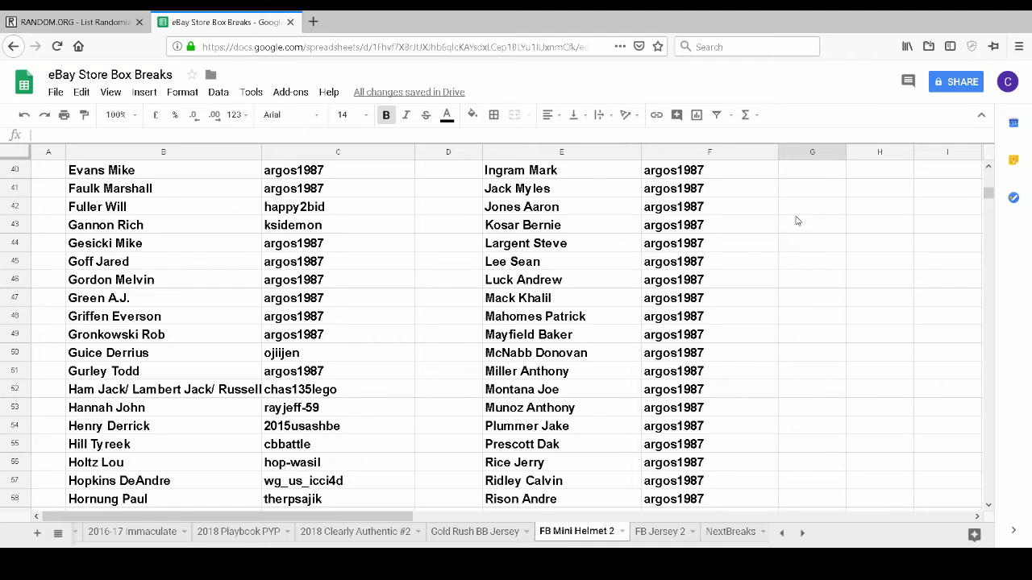
scroll(796, 220, down, 1)
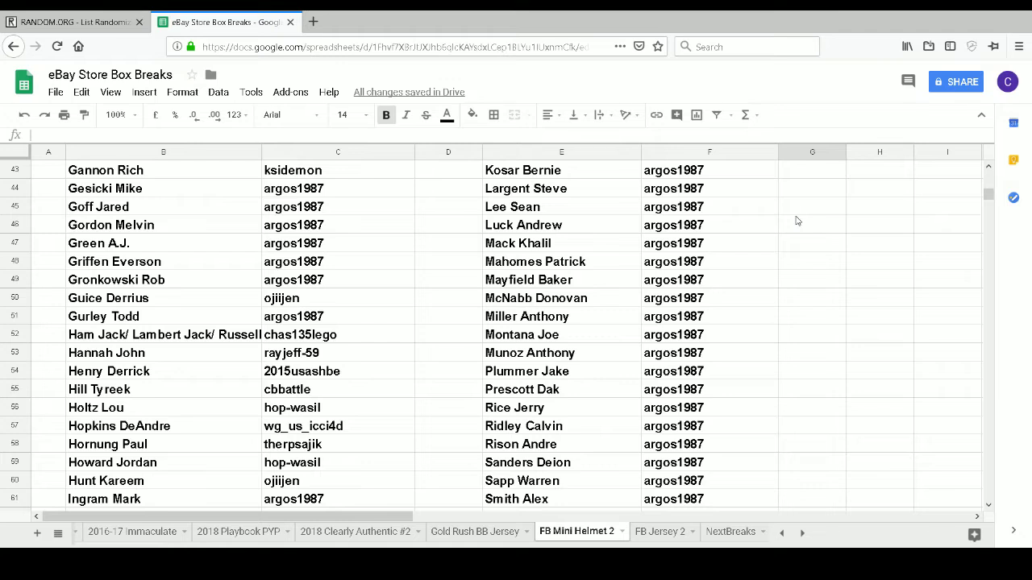
scroll(796, 220, down, 1)
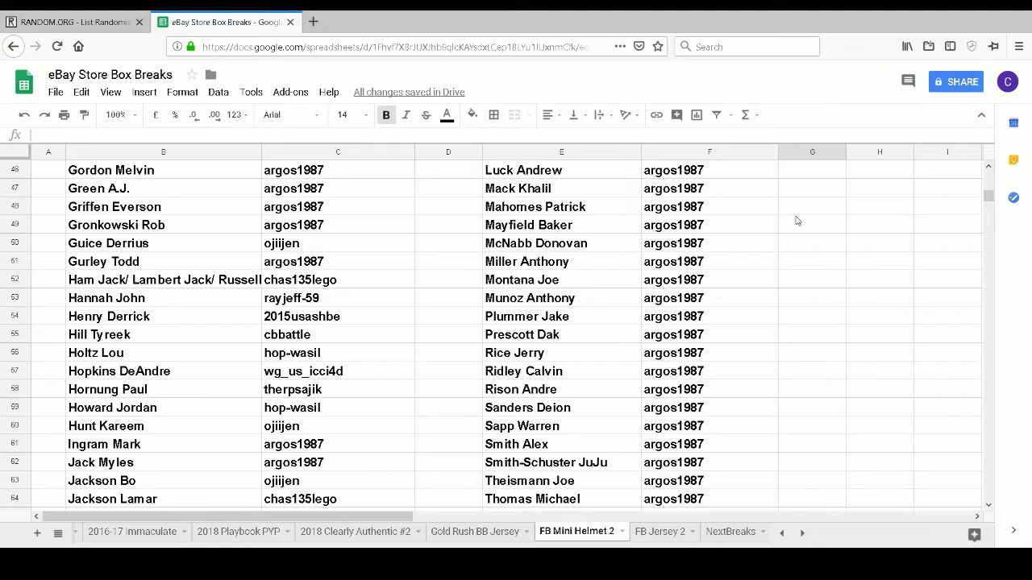
scroll(797, 220, down, 1)
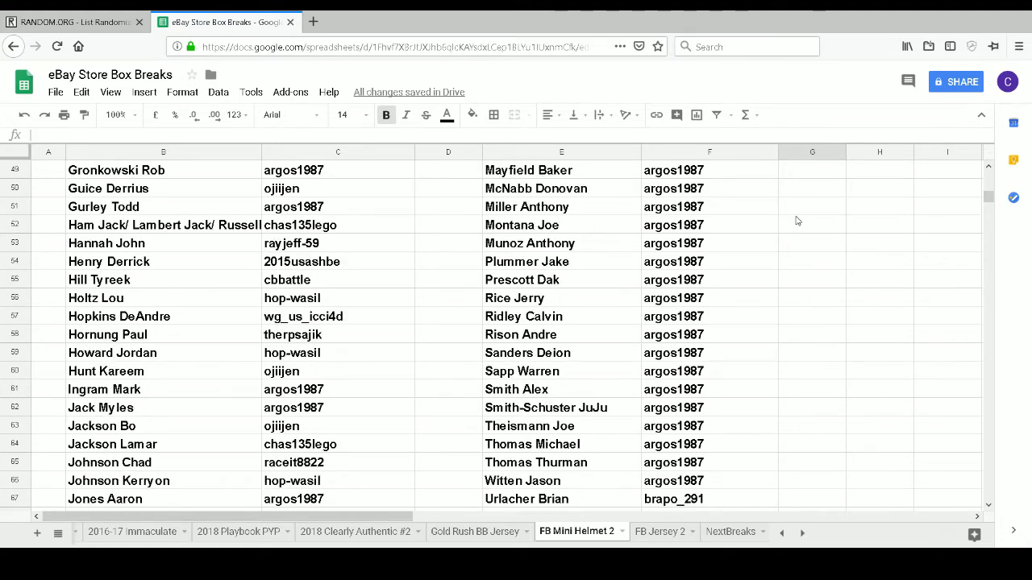
scroll(796, 220, down, 1)
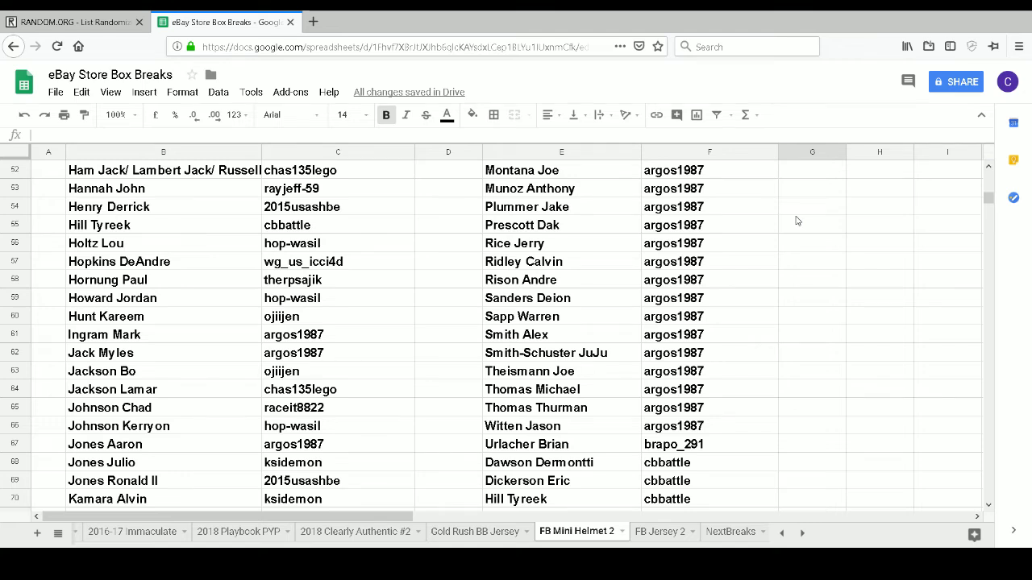
scroll(796, 220, down, 1)
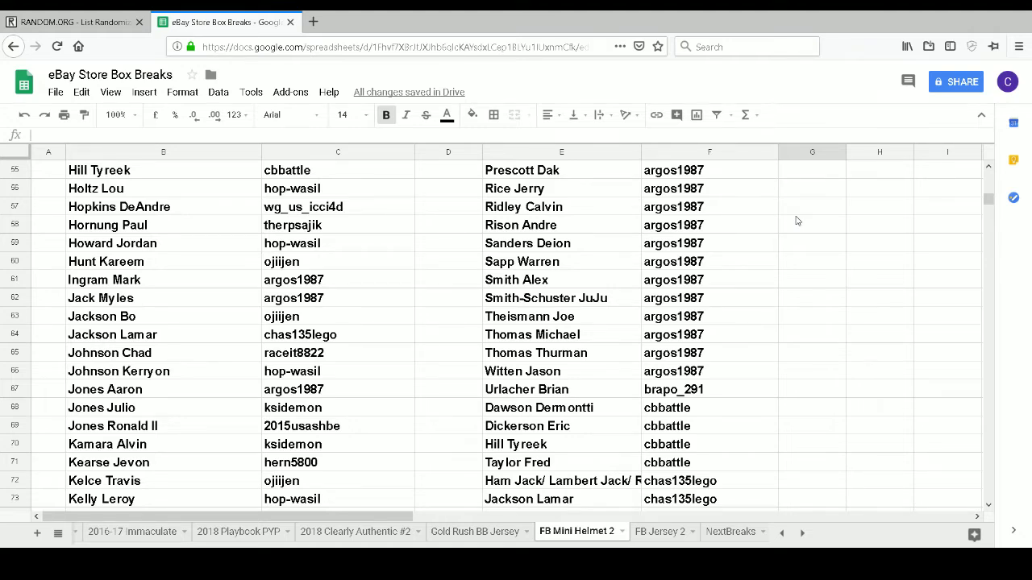
scroll(796, 220, down, 1)
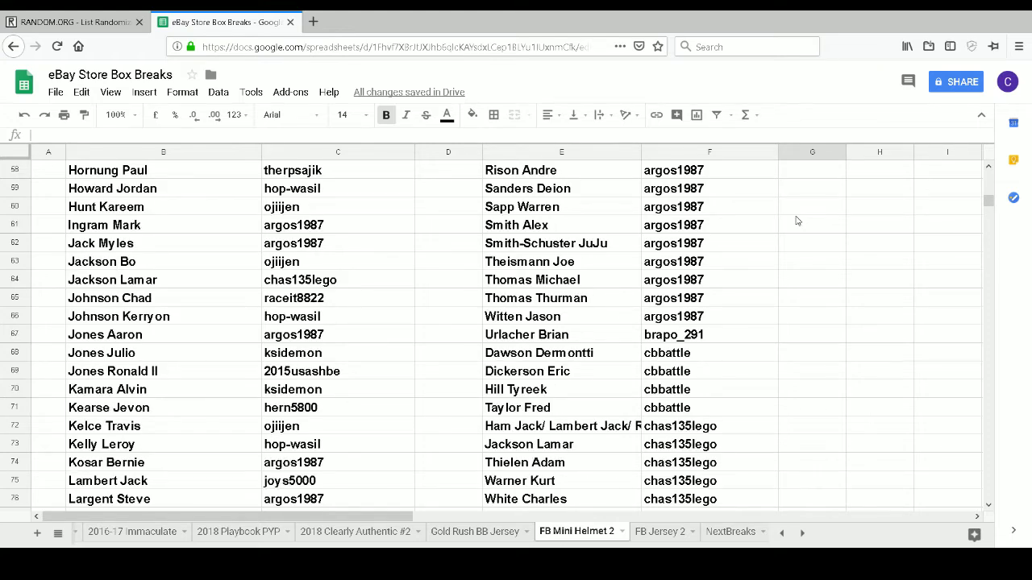
scroll(796, 220, down, 1)
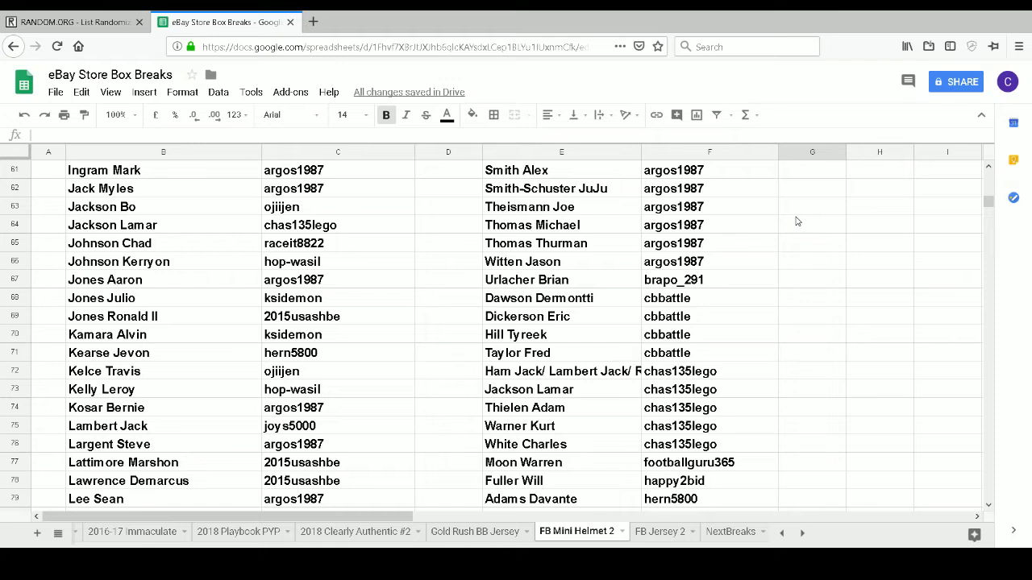
scroll(796, 221, down, 1)
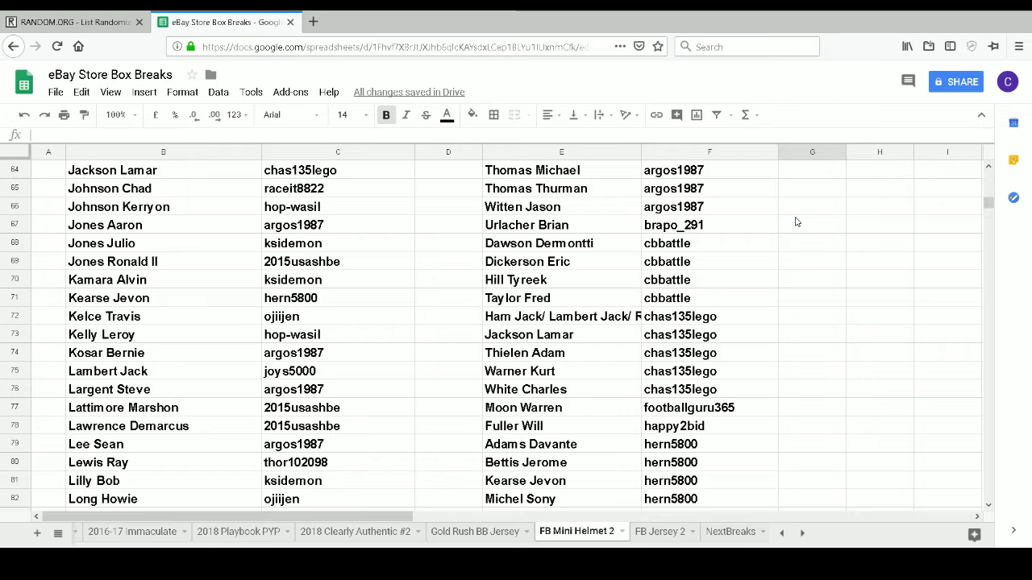
scroll(796, 221, down, 2)
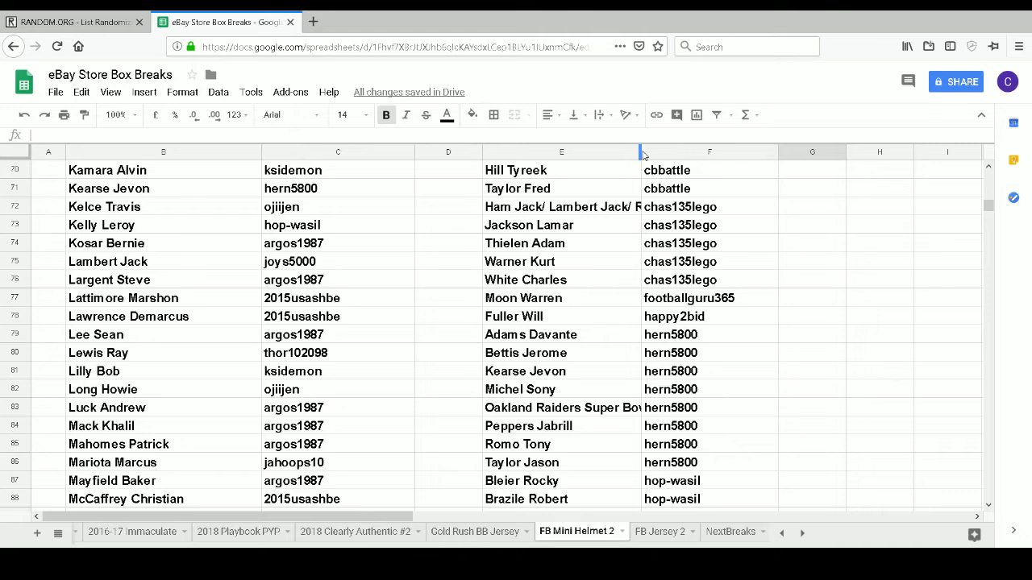
- Widen column E until the long three-player entry in row 72 fits in full
drag(643, 154, 697, 158)
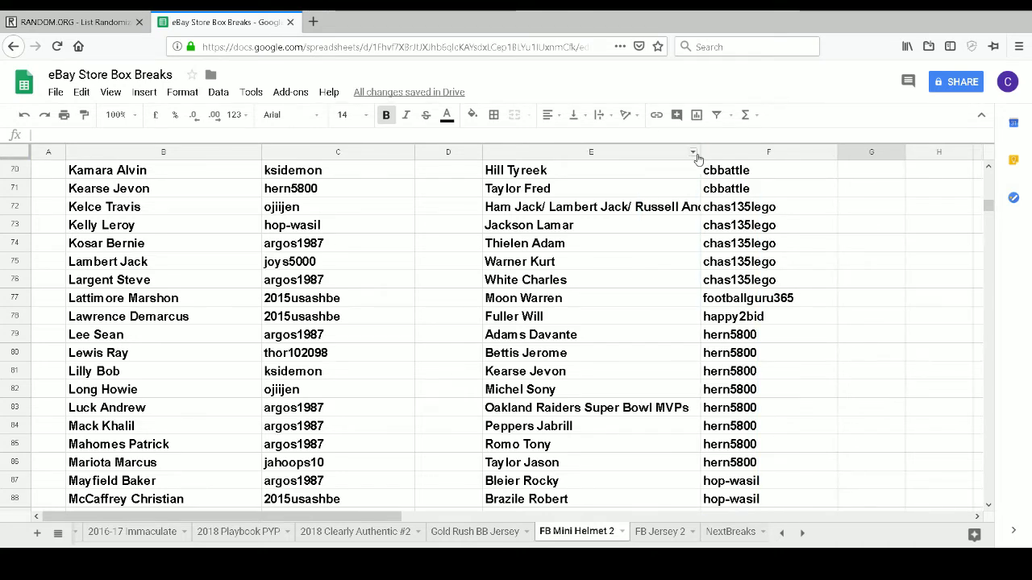
click(693, 153)
click(700, 154)
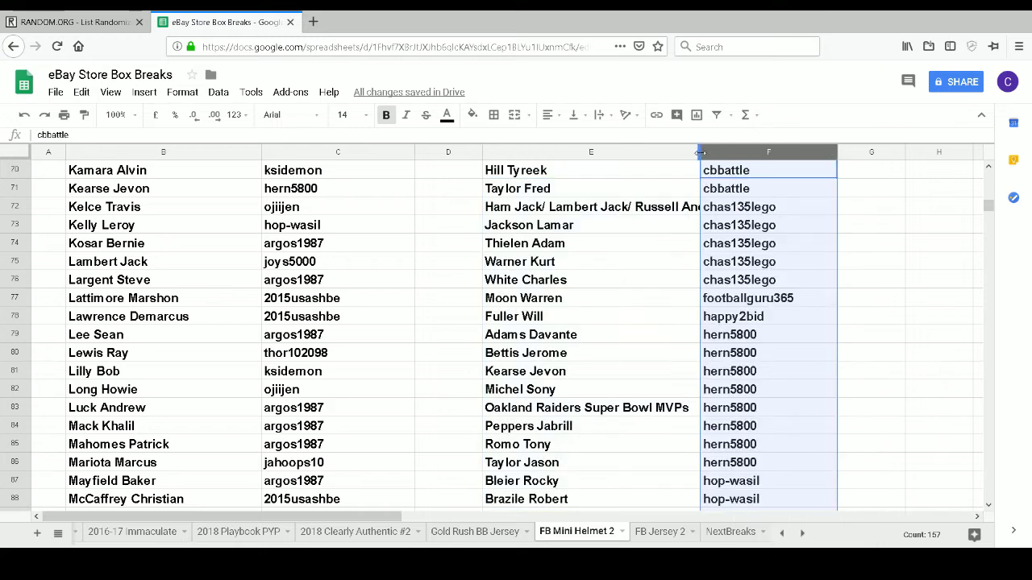
drag(700, 154, 740, 153)
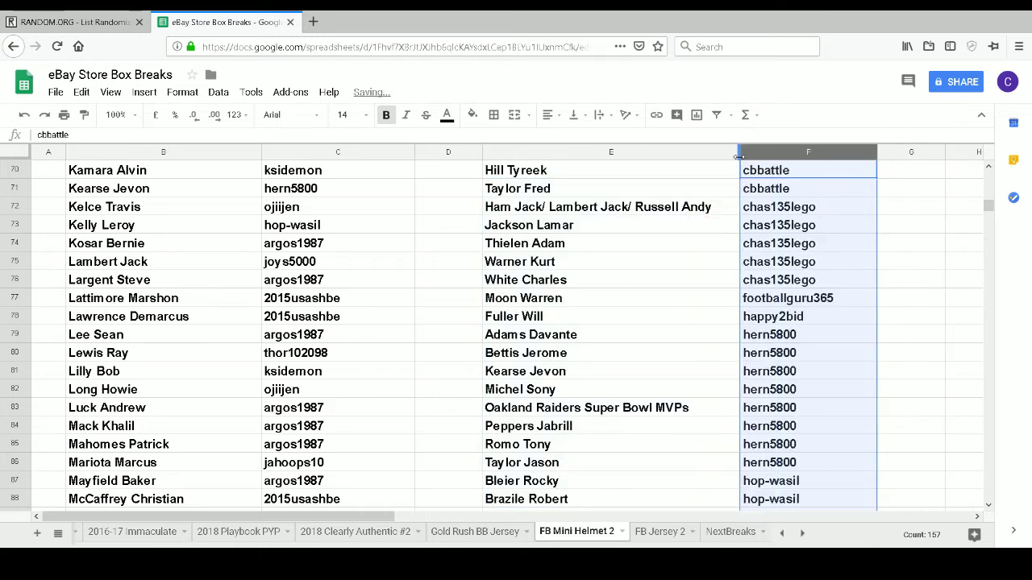
click(762, 222)
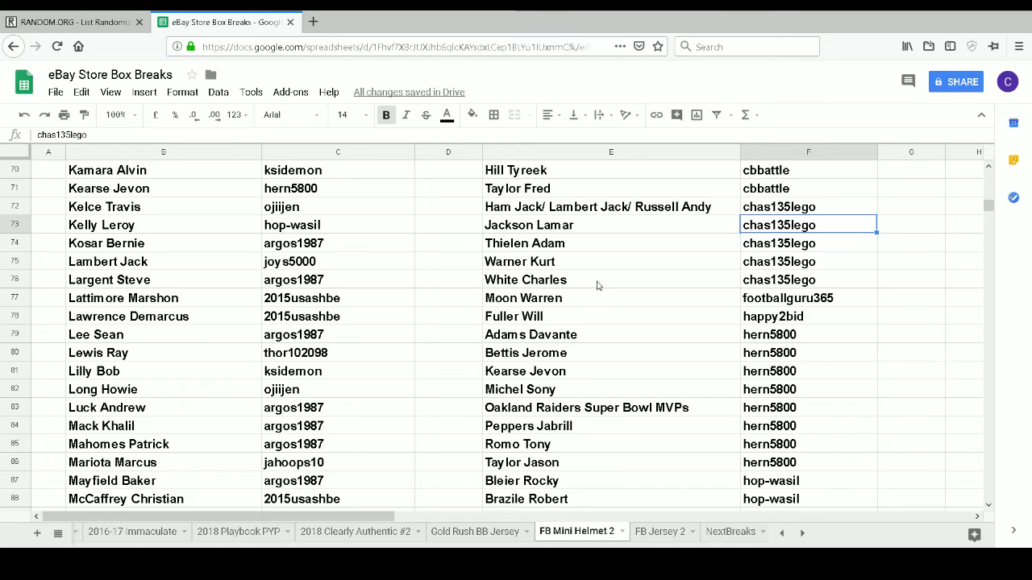
- Read through the rest of the buyer-sorted list in columns E and F down to row 158, checking each buyer's players
scroll(693, 284, down, 2)
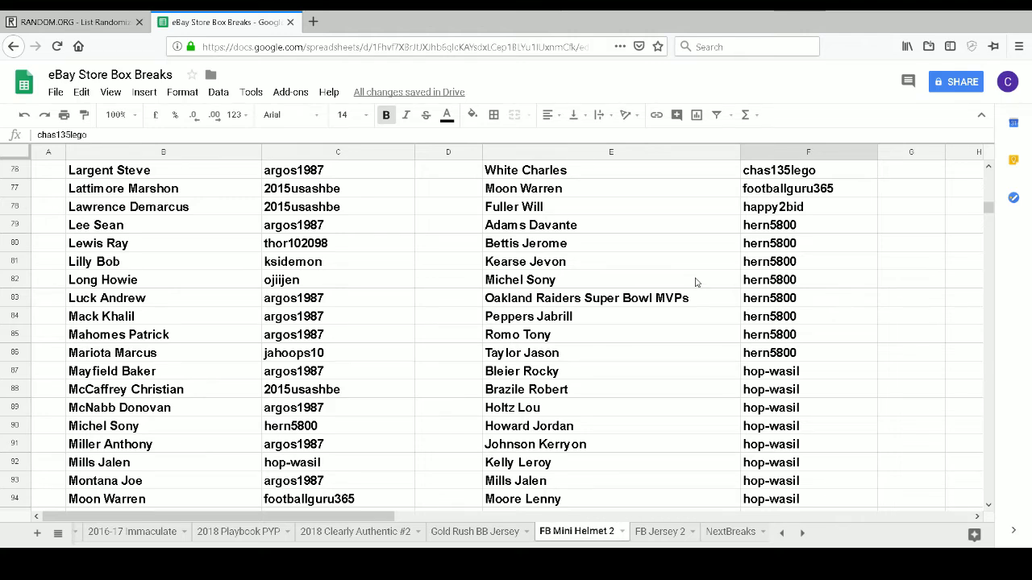
scroll(696, 283, down, 1)
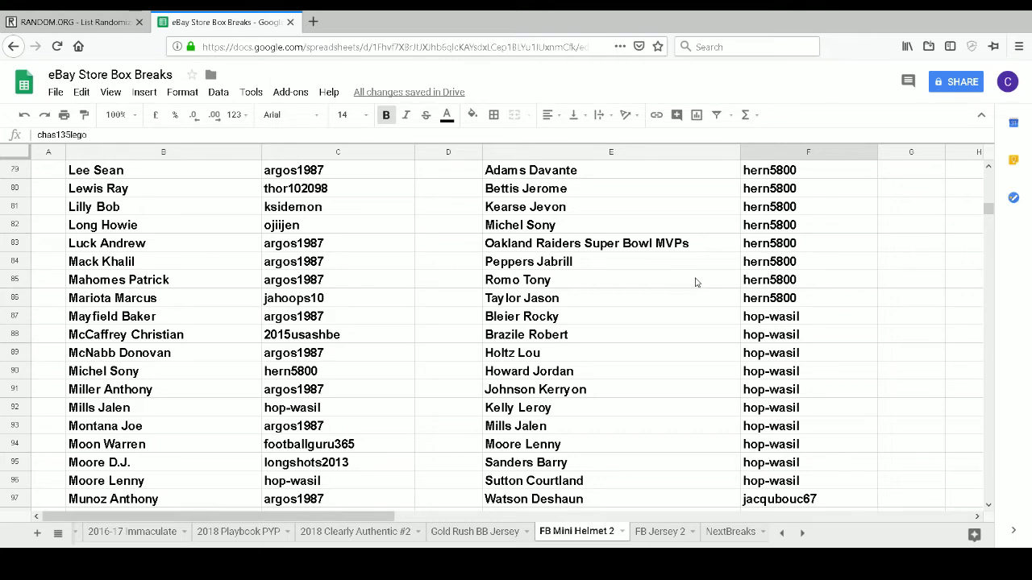
scroll(696, 282, down, 2)
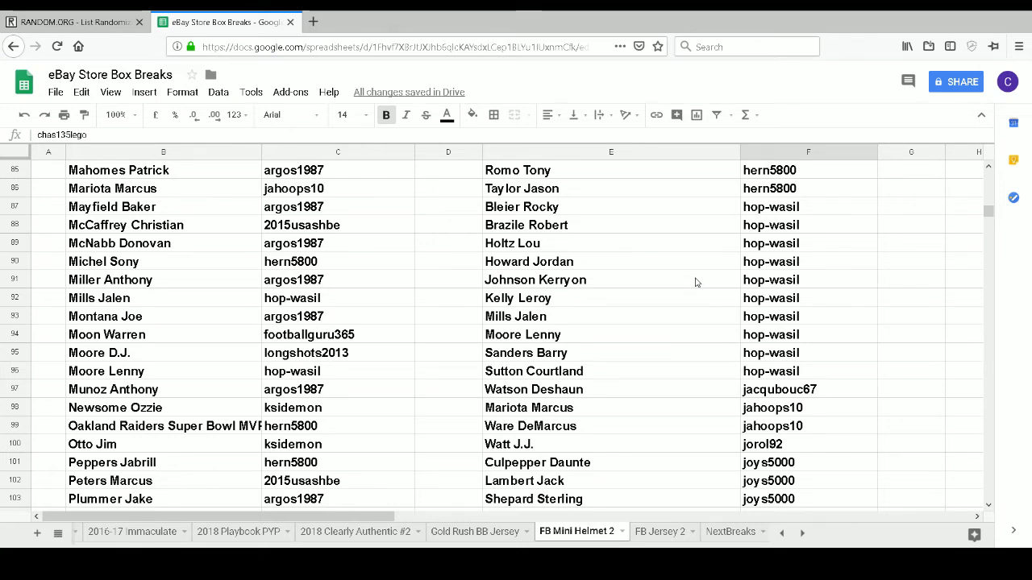
scroll(697, 282, down, 1)
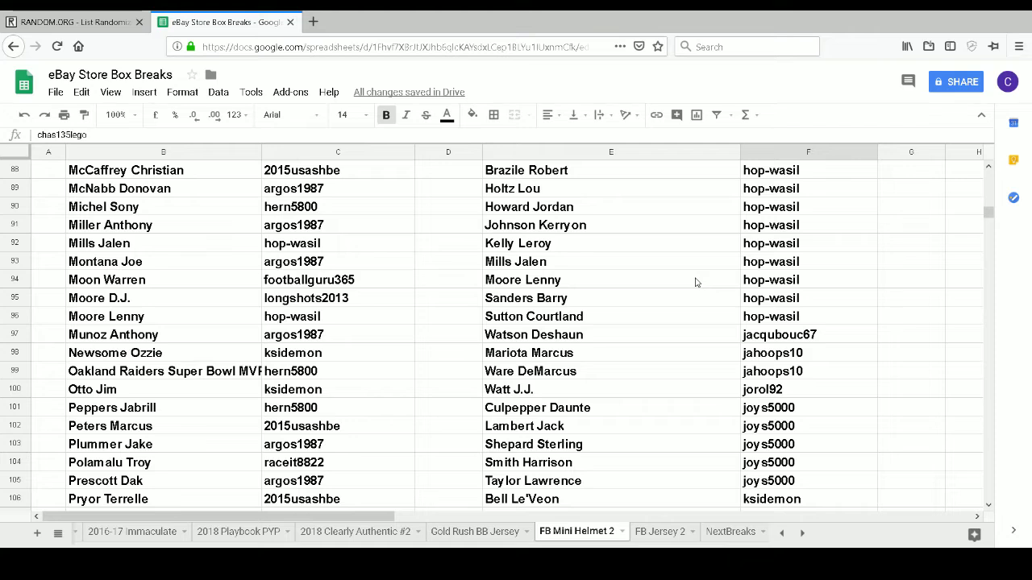
scroll(696, 282, down, 1)
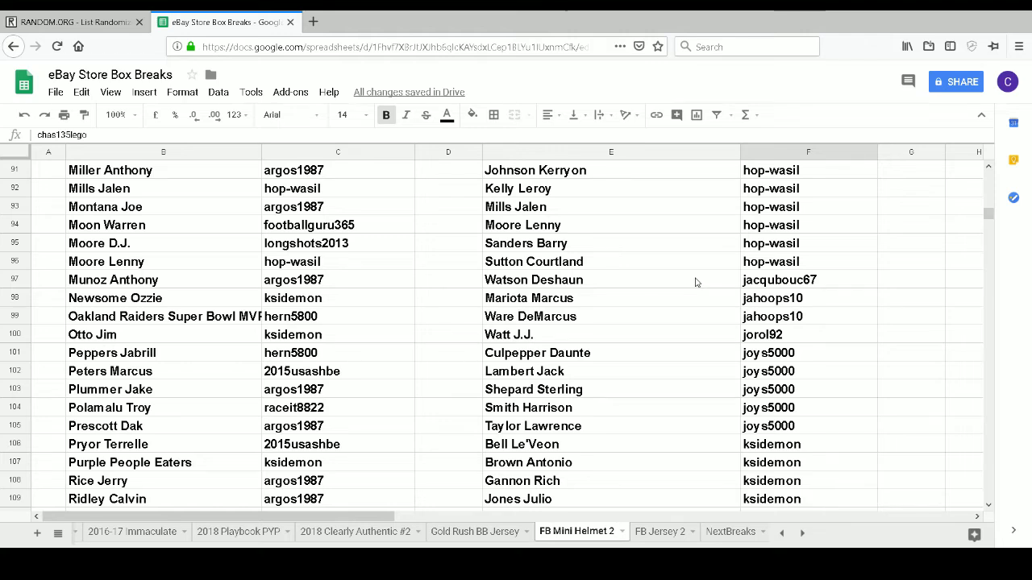
scroll(696, 279, down, 1)
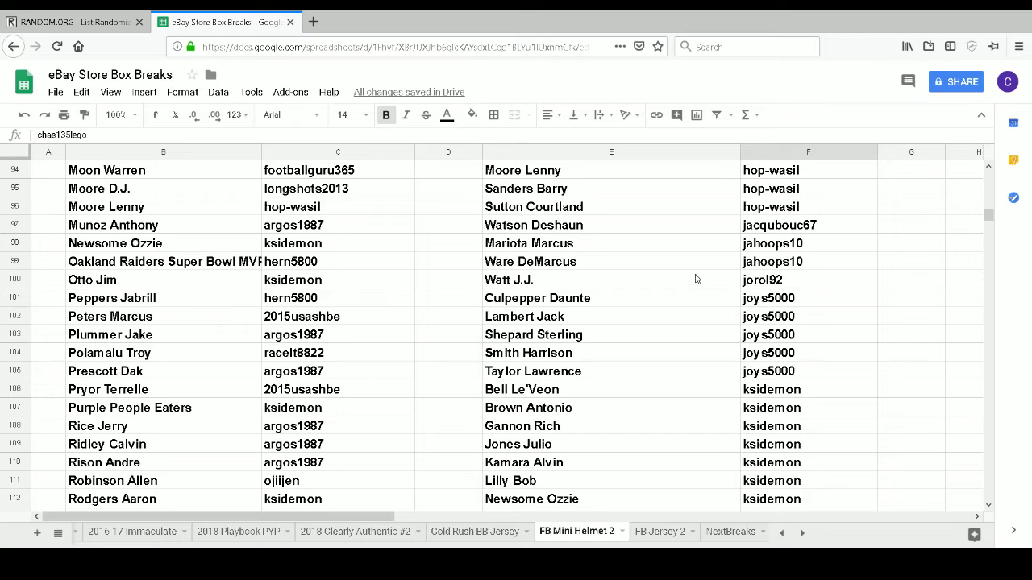
scroll(696, 279, down, 1)
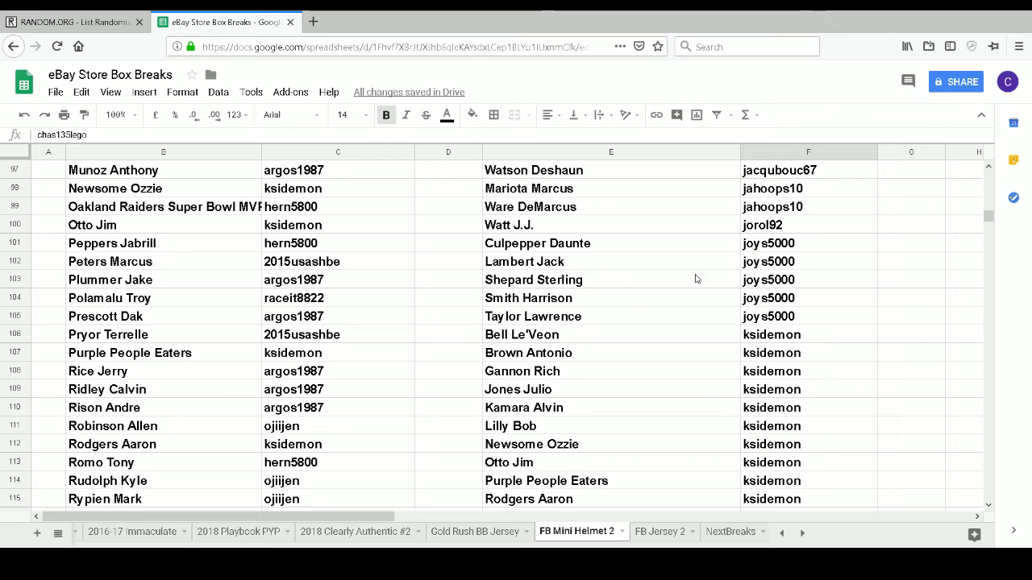
scroll(697, 279, down, 1)
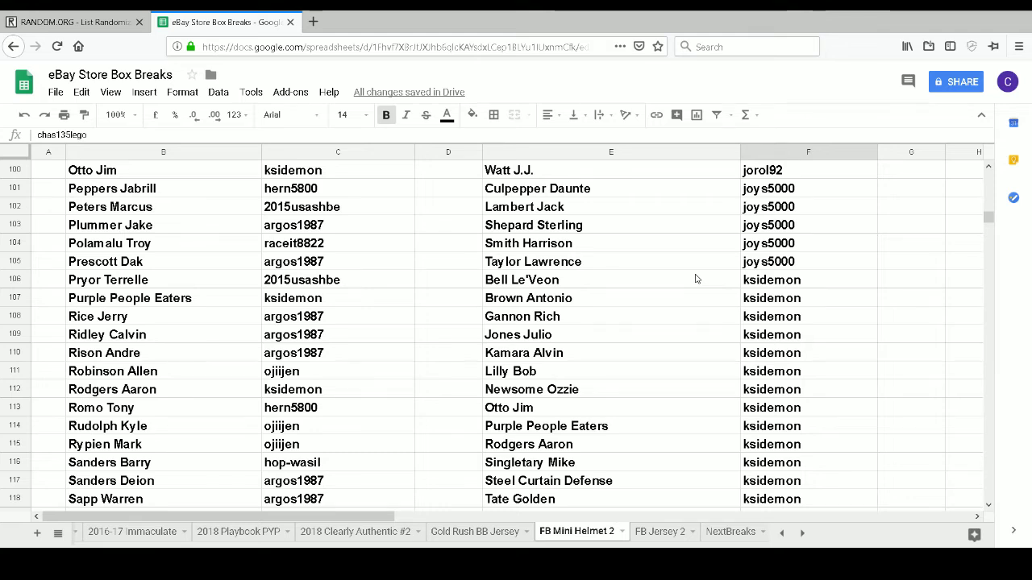
scroll(697, 278, down, 1)
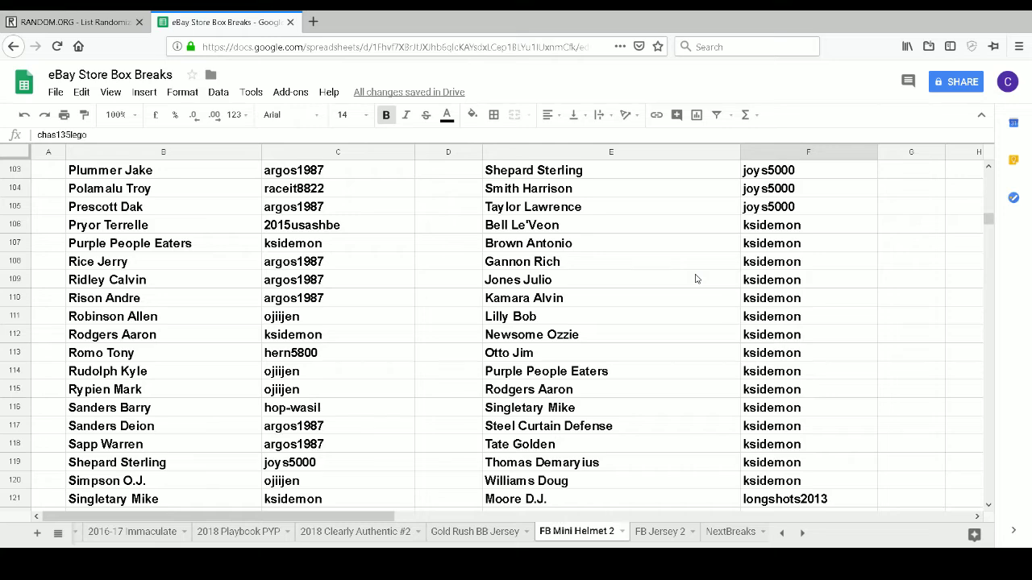
scroll(696, 279, down, 1)
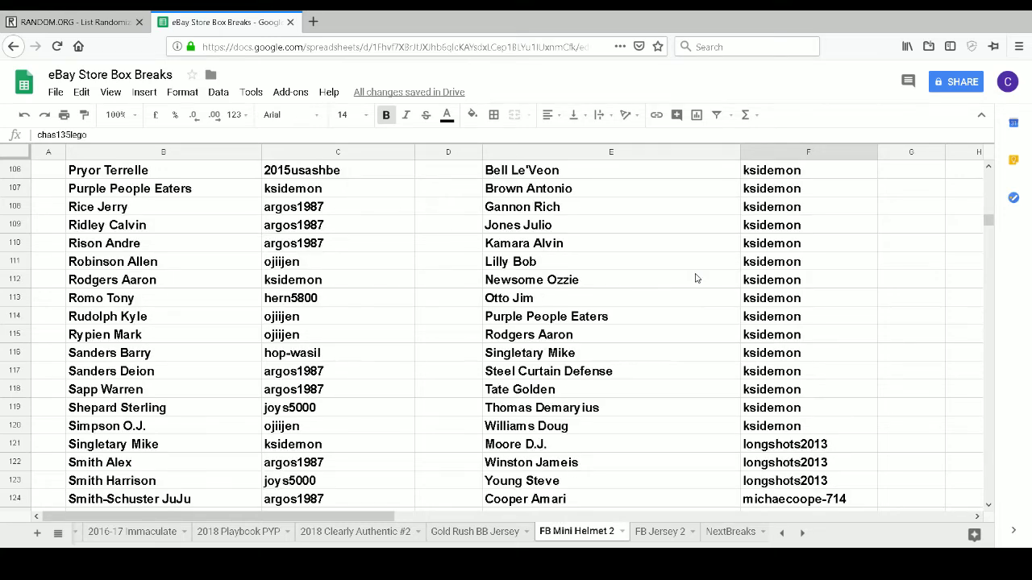
scroll(696, 278, down, 1)
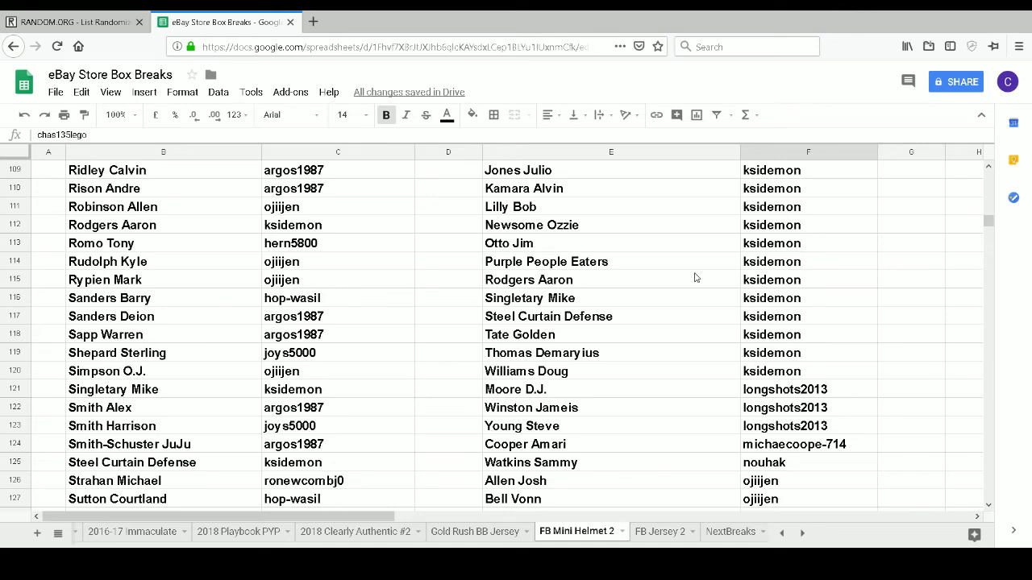
scroll(697, 278, down, 1)
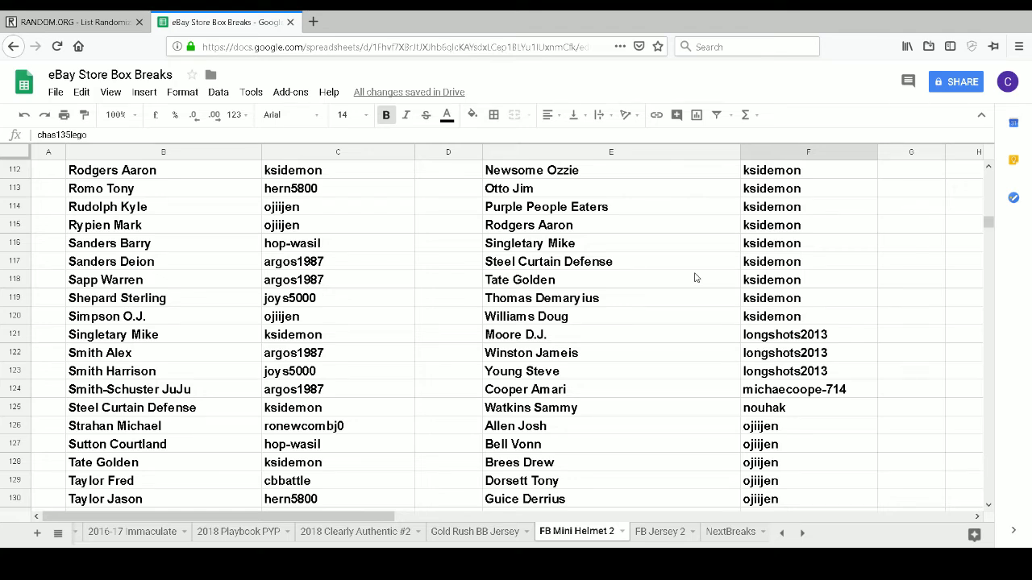
scroll(696, 278, down, 1)
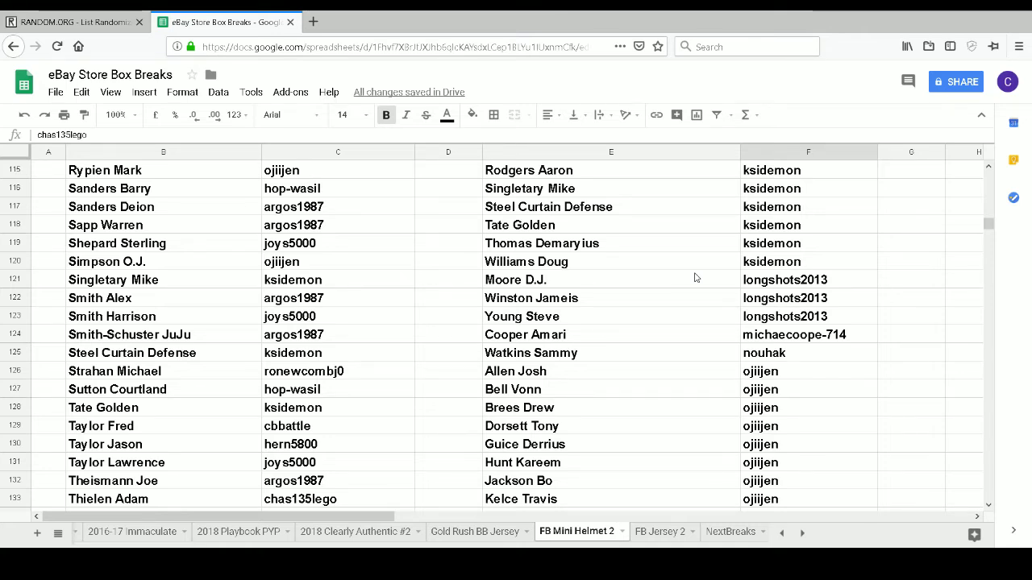
scroll(696, 278, down, 1)
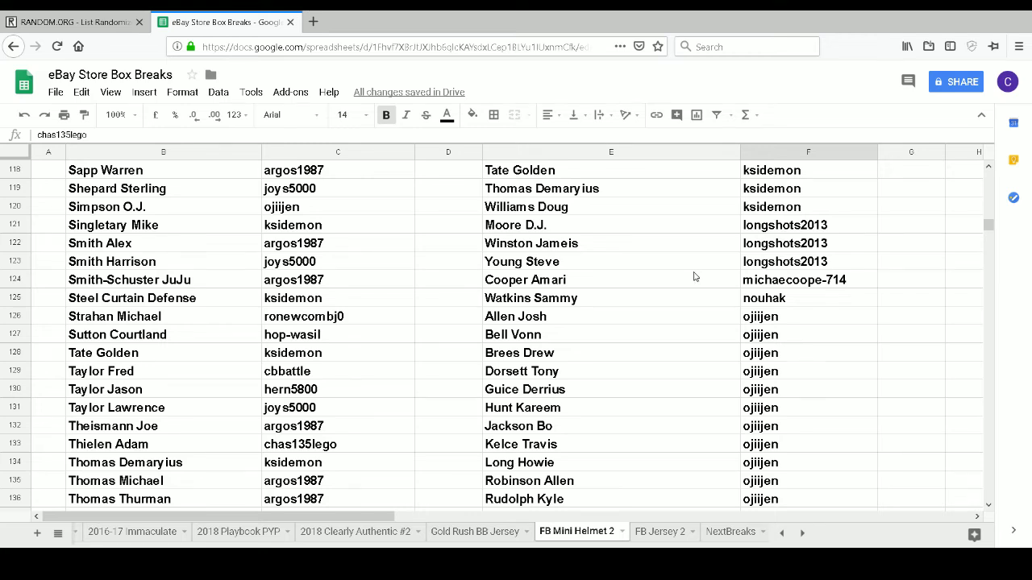
scroll(694, 276, down, 1)
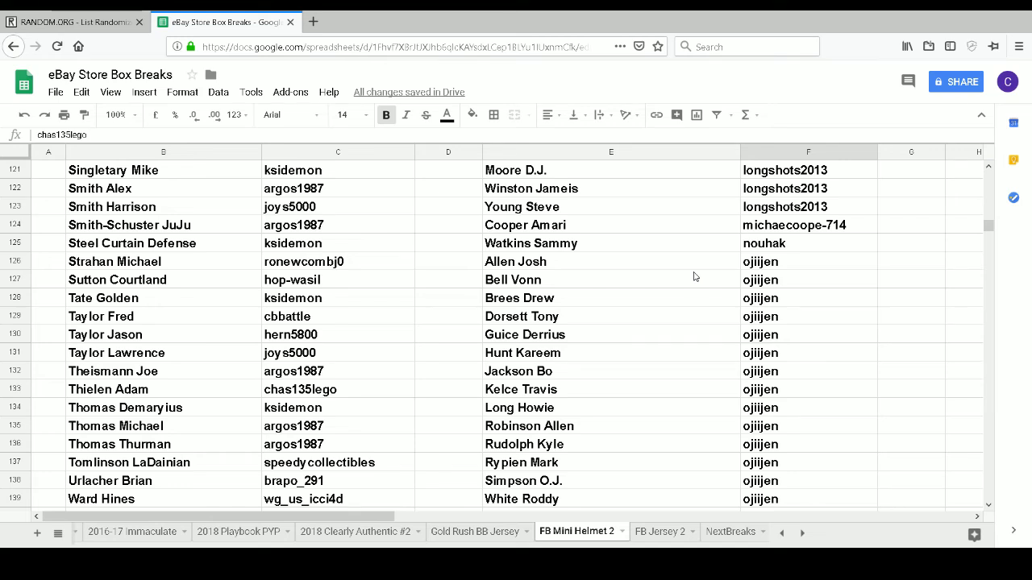
scroll(694, 276, down, 1)
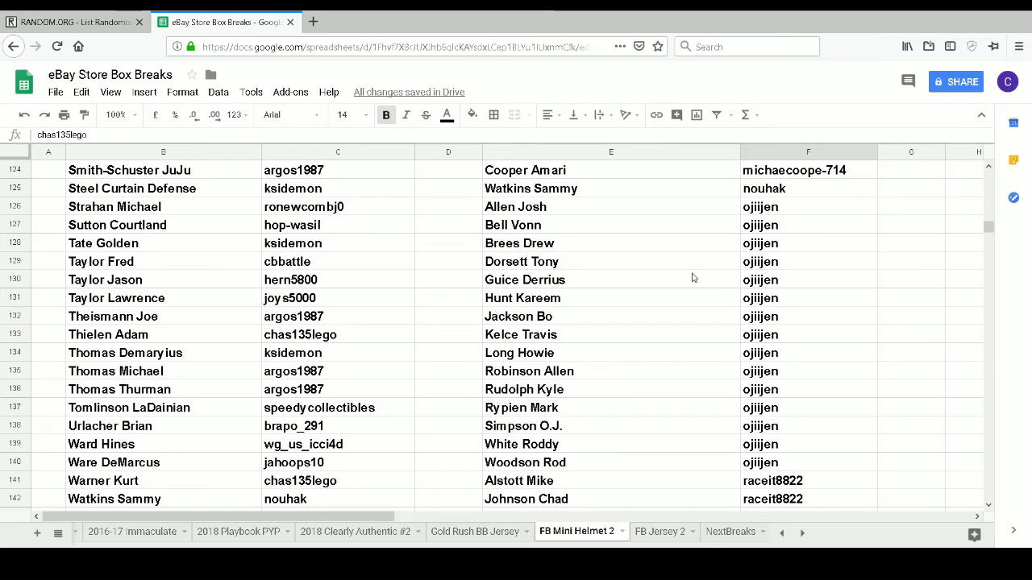
scroll(691, 276, down, 1)
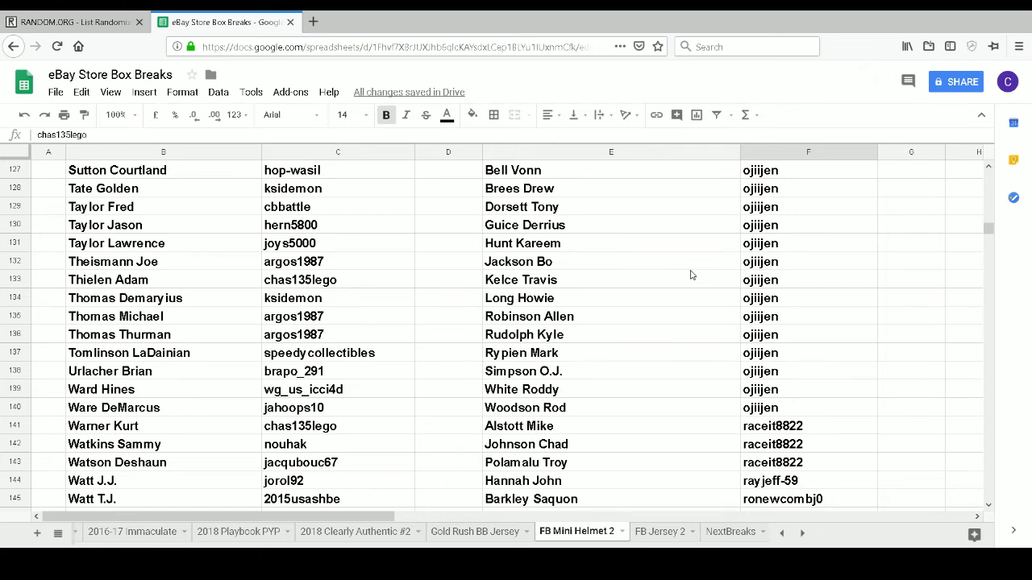
scroll(691, 275, down, 1)
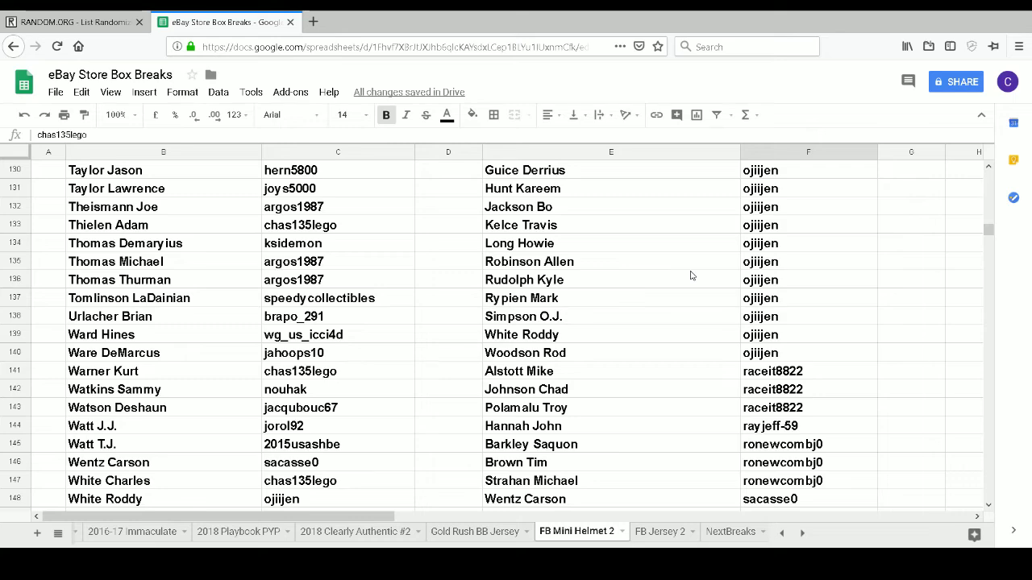
scroll(691, 276, down, 1)
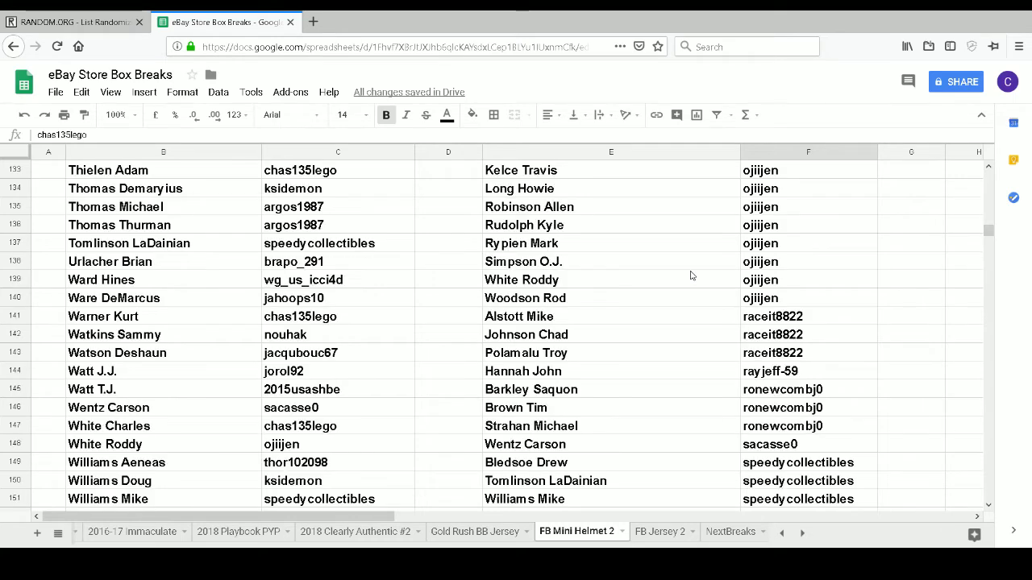
scroll(690, 275, down, 1)
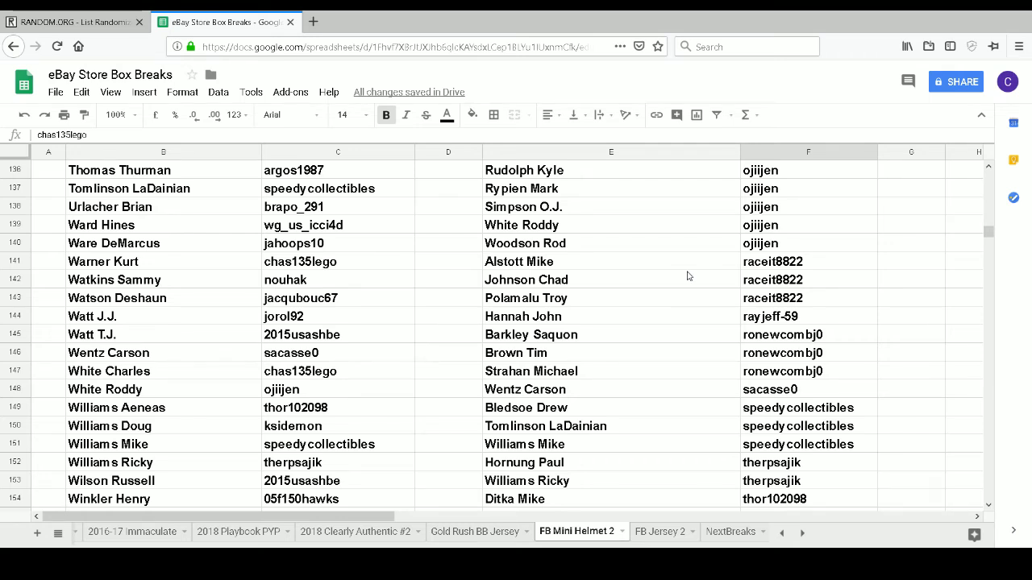
scroll(687, 277, down, 1)
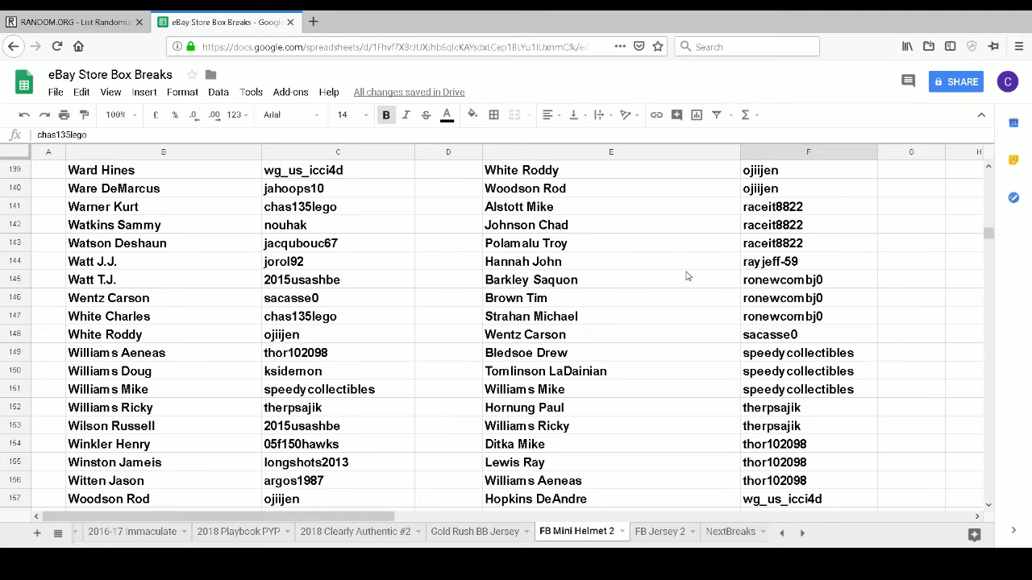
scroll(687, 276, down, 1)
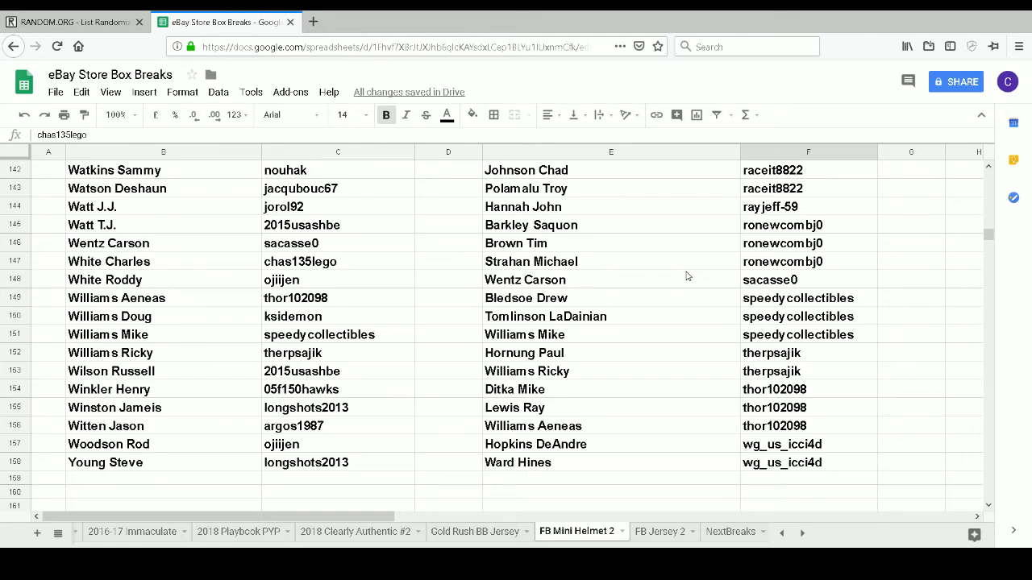
scroll(687, 276, down, 1)
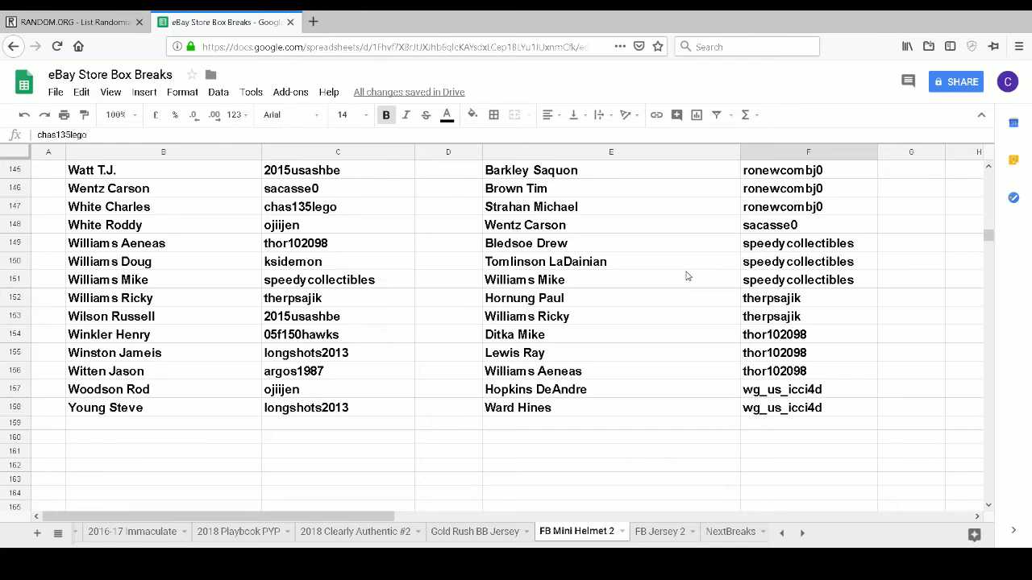
scroll(687, 276, down, 1)
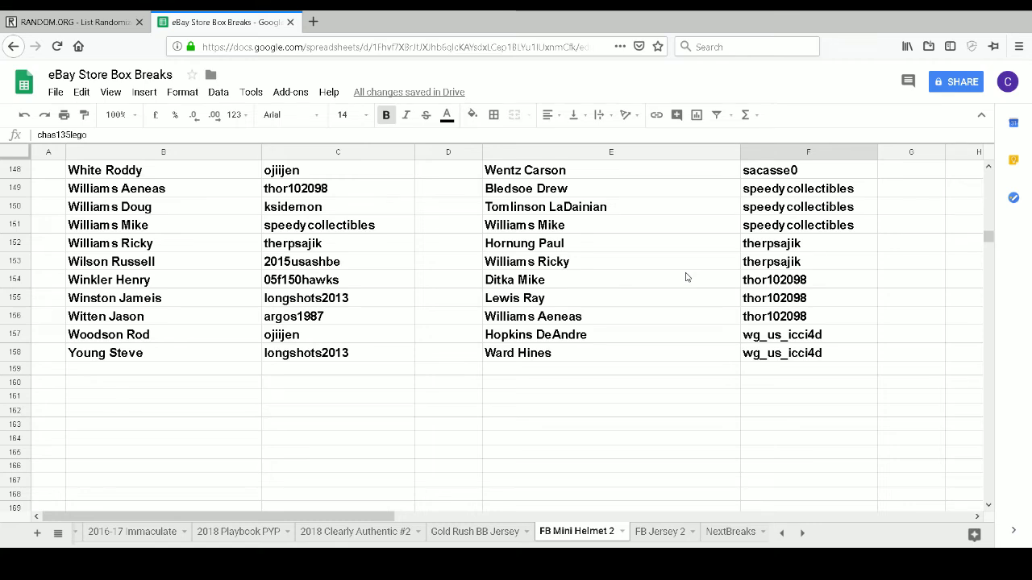
scroll(686, 276, down, 1)
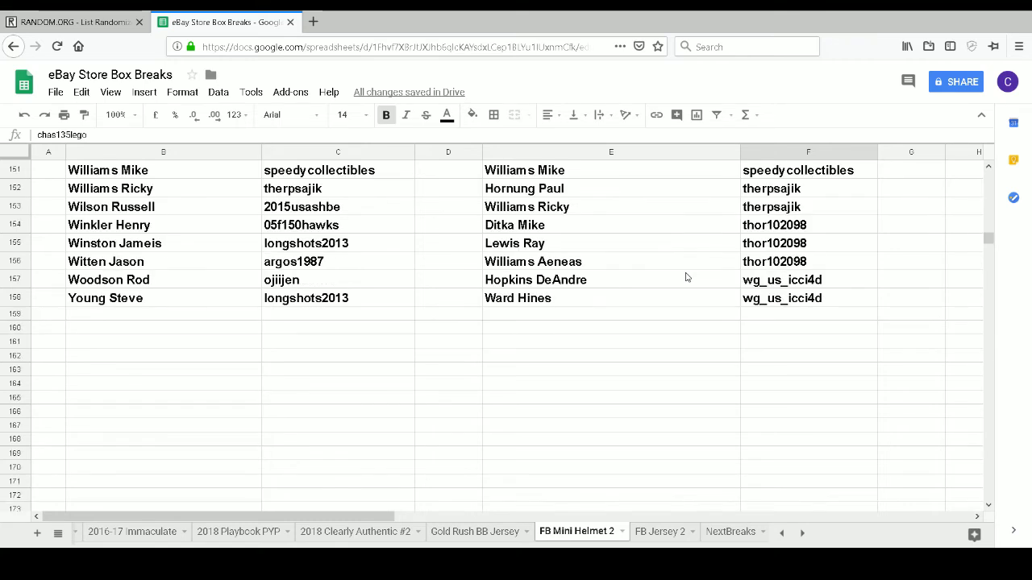